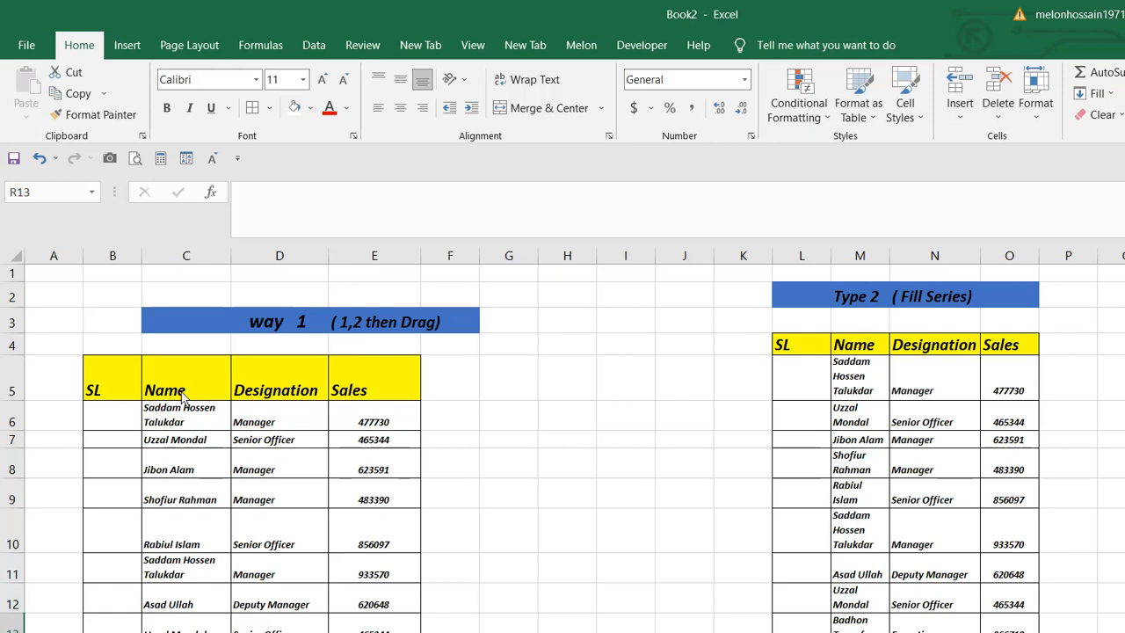
Enter 1 in B6 and 2 in B7 under the SL header of the Way 1 table.
scroll(182, 395, "down", 1)
scroll(182, 395, "up", 1)
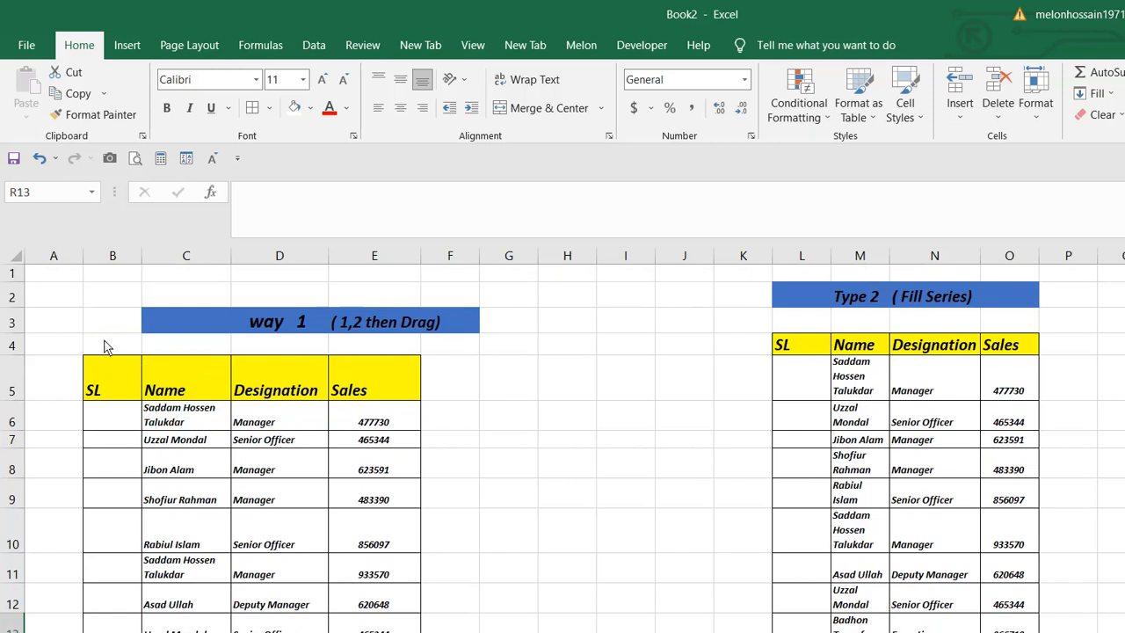
left_click(111, 415)
type("1")
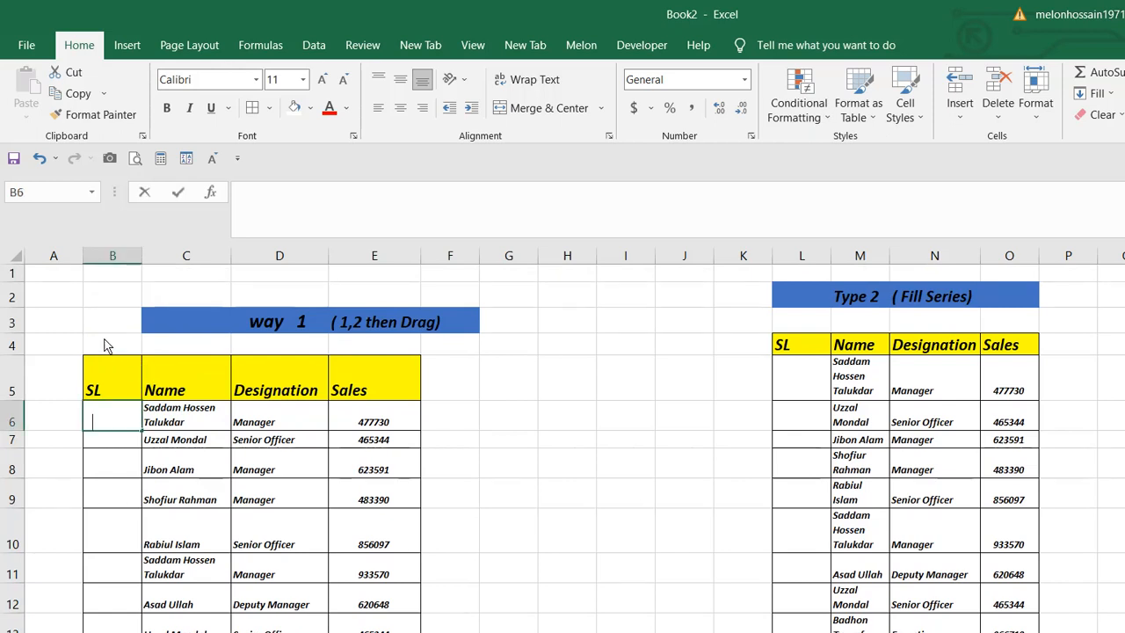
key("Return")
type("2")
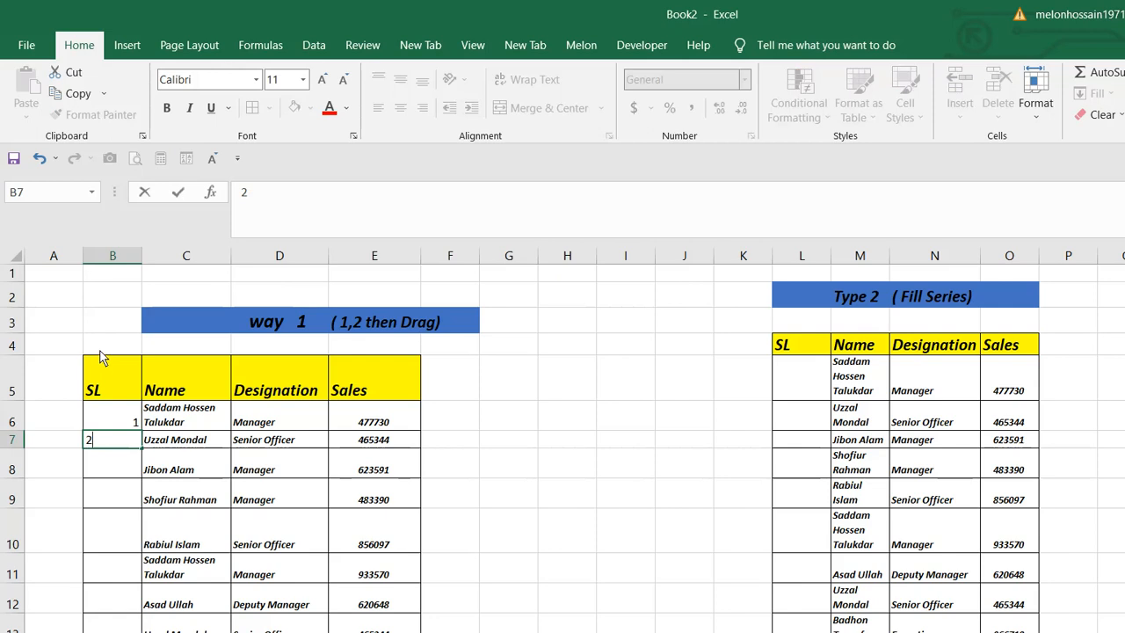
Extend the 1, 2 pattern from B6:B7 down the SL column to B32.
key("Up")
key("shift+Down")
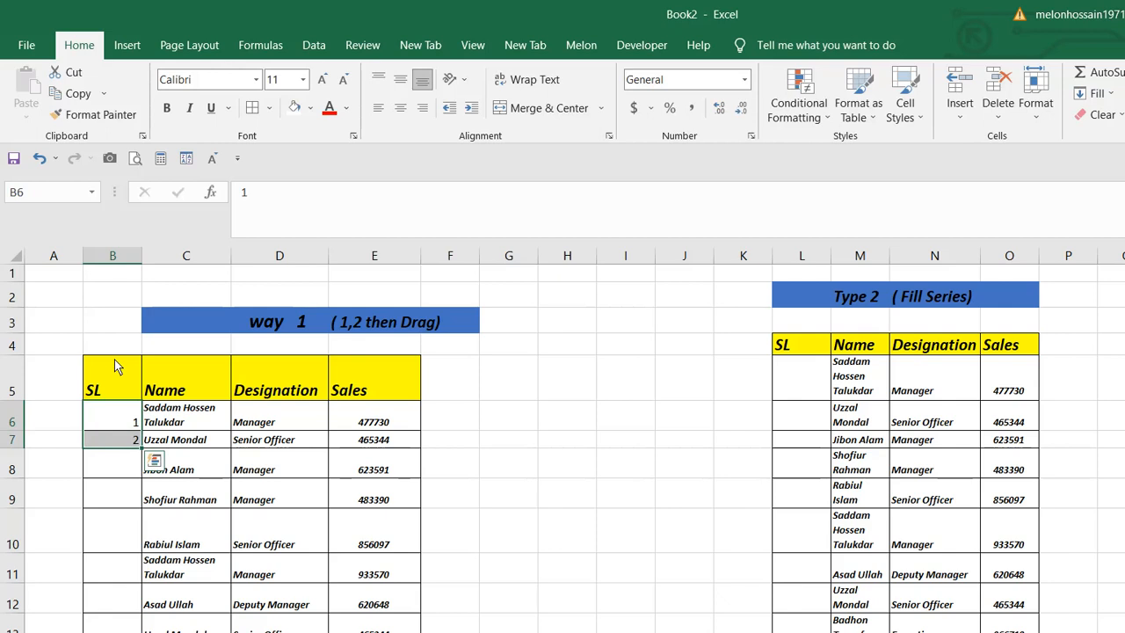
mouse_move(141, 448)
left_mouse_down()
mouse_move(116, 502)
mouse_move(111, 490)
mouse_move(123, 616)
mouse_move(105, 525)
left_mouse_up()
scroll(129, 474, "up", 7)
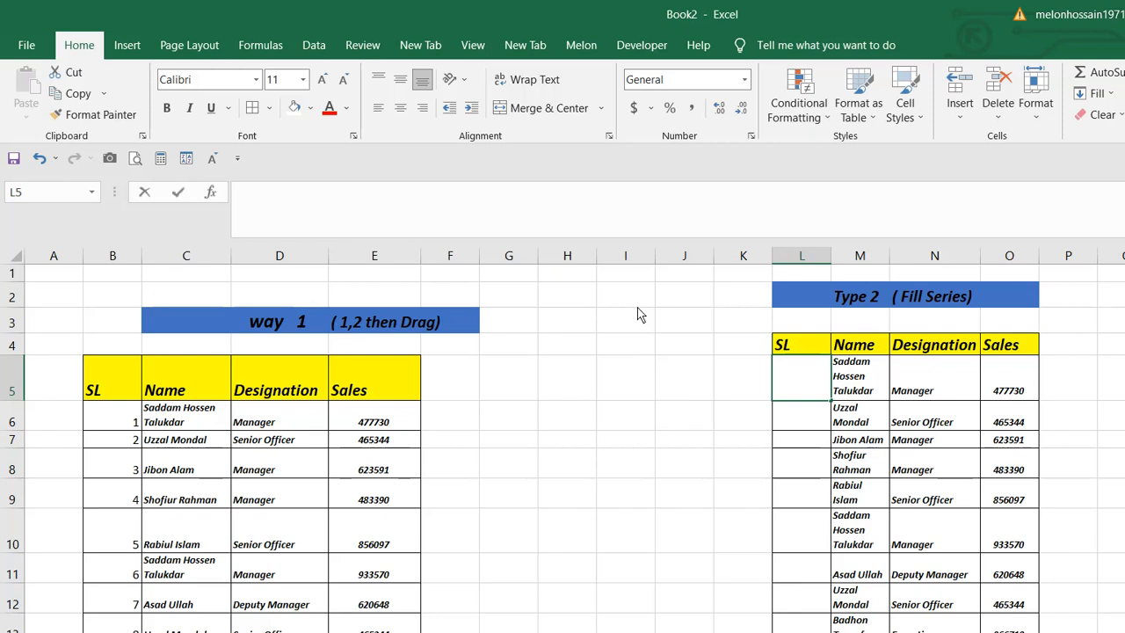
Enter 1 in L5 of the Type 2 table and copy it down the SL column to L31.
type("1")
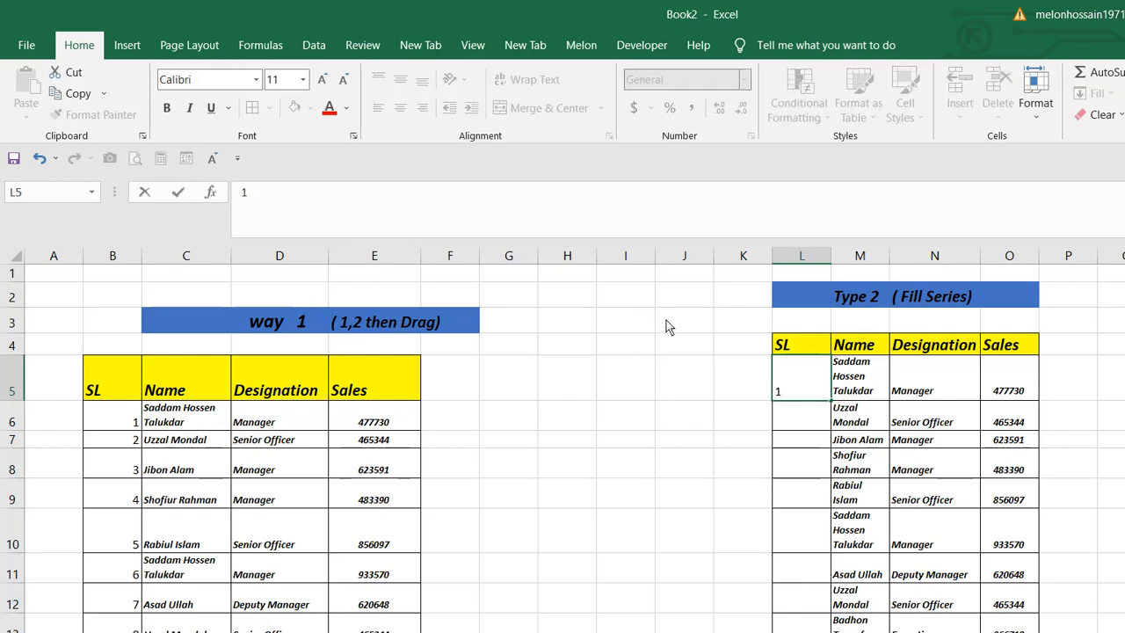
key("ctrl+Return")
key("shift+Down")
key("shift+Down")
key("shift+Down")
key("shift+Down")
key("shift+Down")
key("shift+Down")
key("shift+Down")
key("shift+Down")
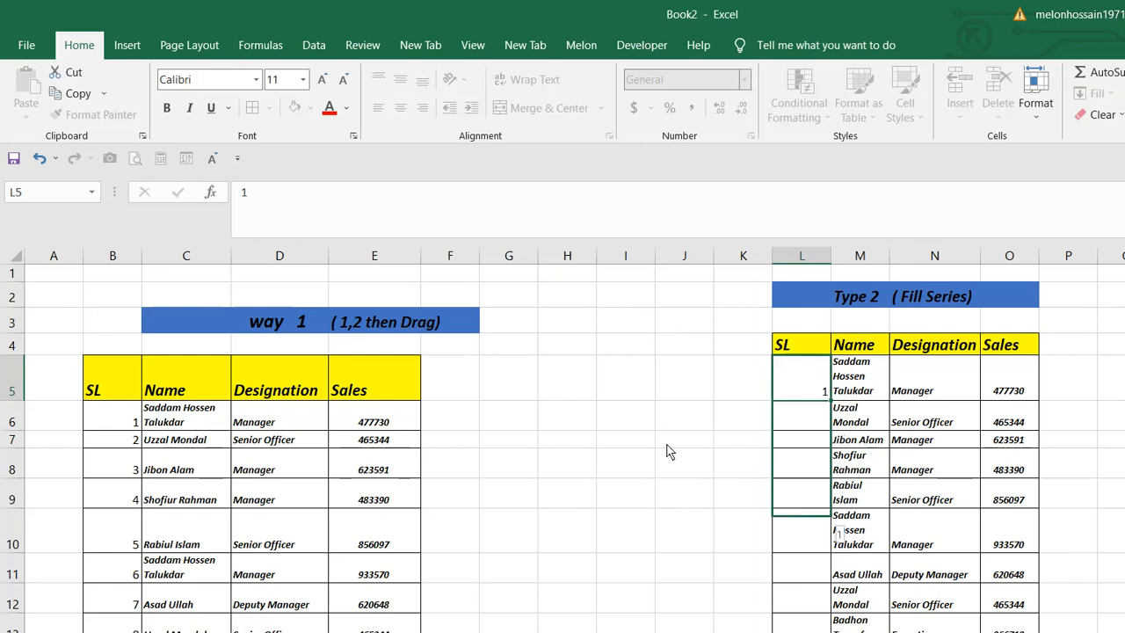
key("shift+Down")
key("shift+Down")
key("shift+Down")
key("shift+Down")
key("shift+Down")
key("shift+Down")
key("shift+Down")
key("shift+Down")
key("shift+Down")
key("shift+Down")
key("shift+Down")
key("shift+Down")
key("shift+Down")
key("shift+Down")
key("shift+Down")
key("shift+Down")
key("shift+Down")
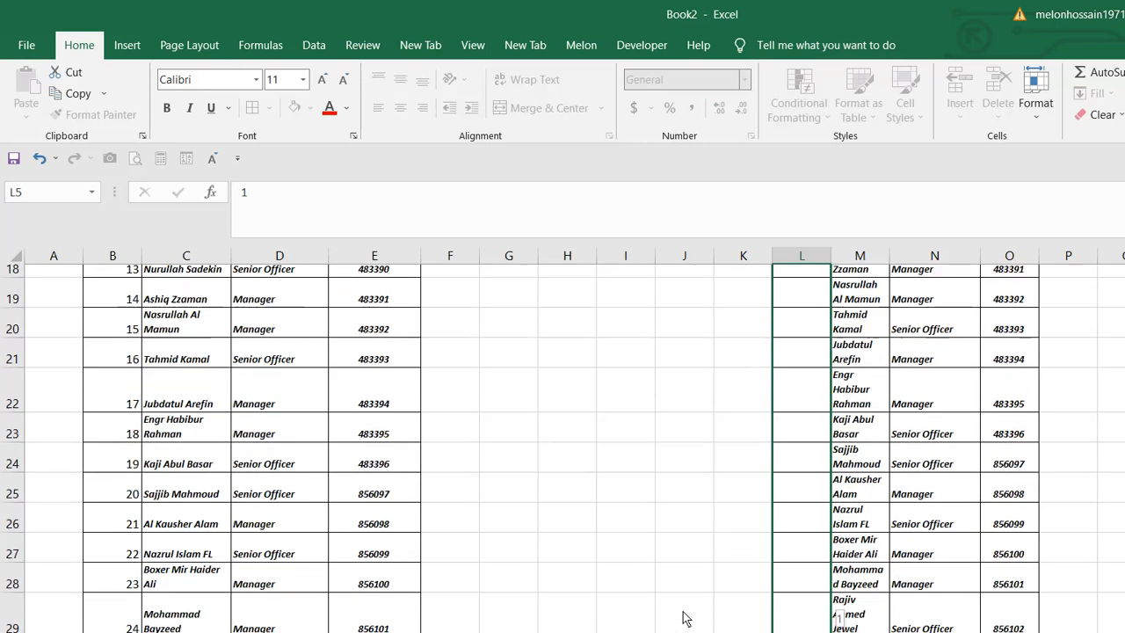
key("ctrl+d")
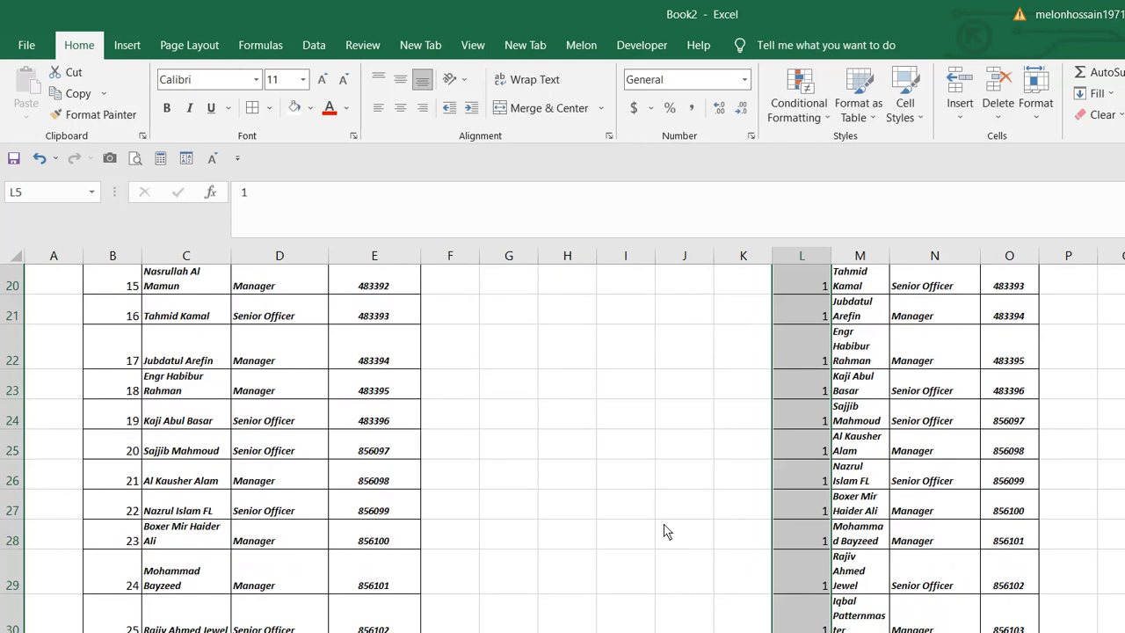
Change the auto fill option of the copied SL cells L5:L31 from Copy Cells to Fill Series.
scroll(671, 533, "down", 2)
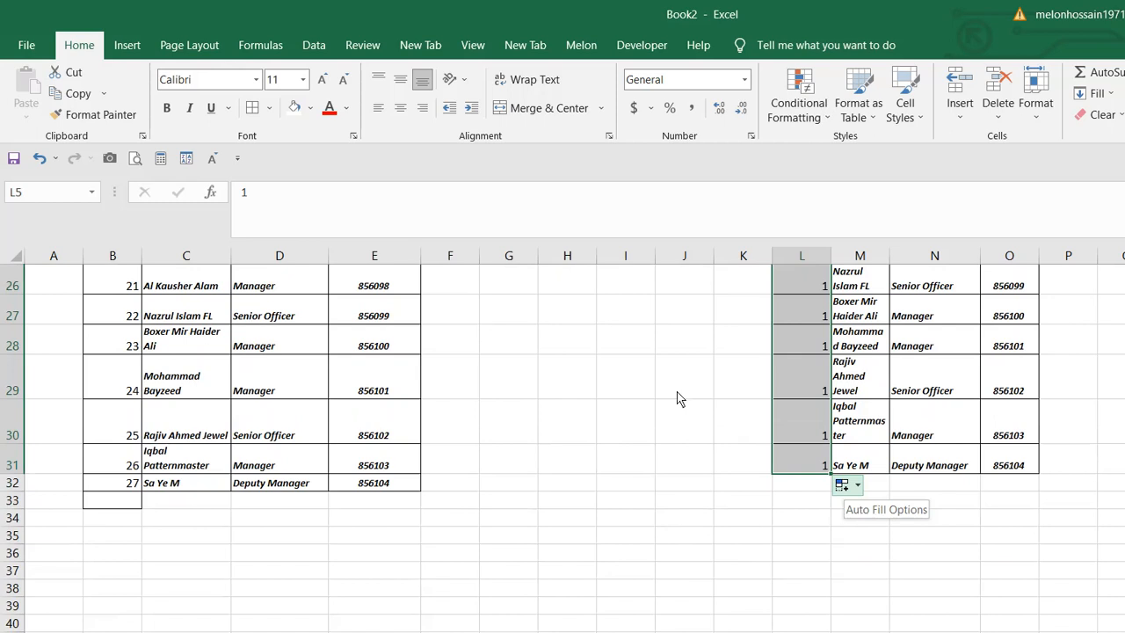
key("alt+shift+F10")
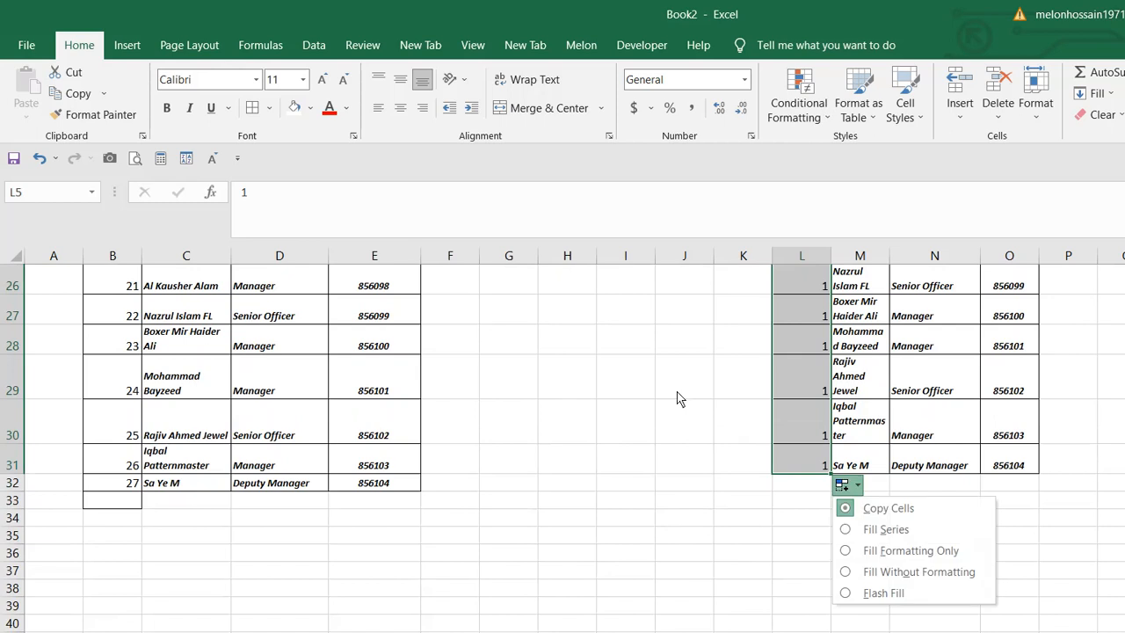
key("Down")
key("Down")
key("Return")
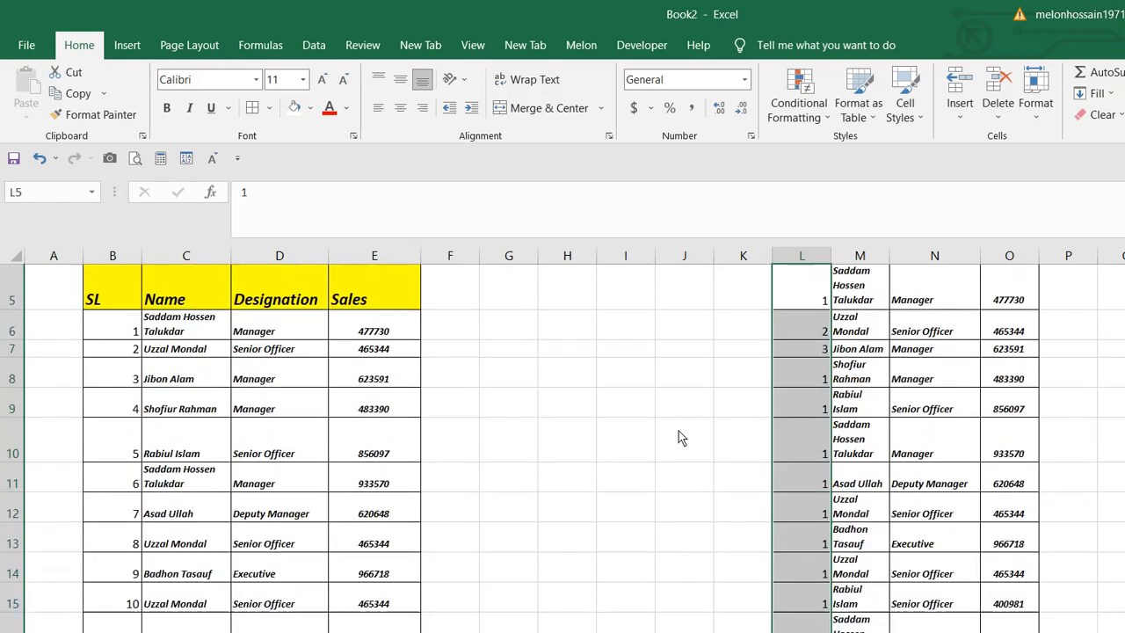
scroll(665, 418, "down", 5)
scroll(658, 408, "down", 2)
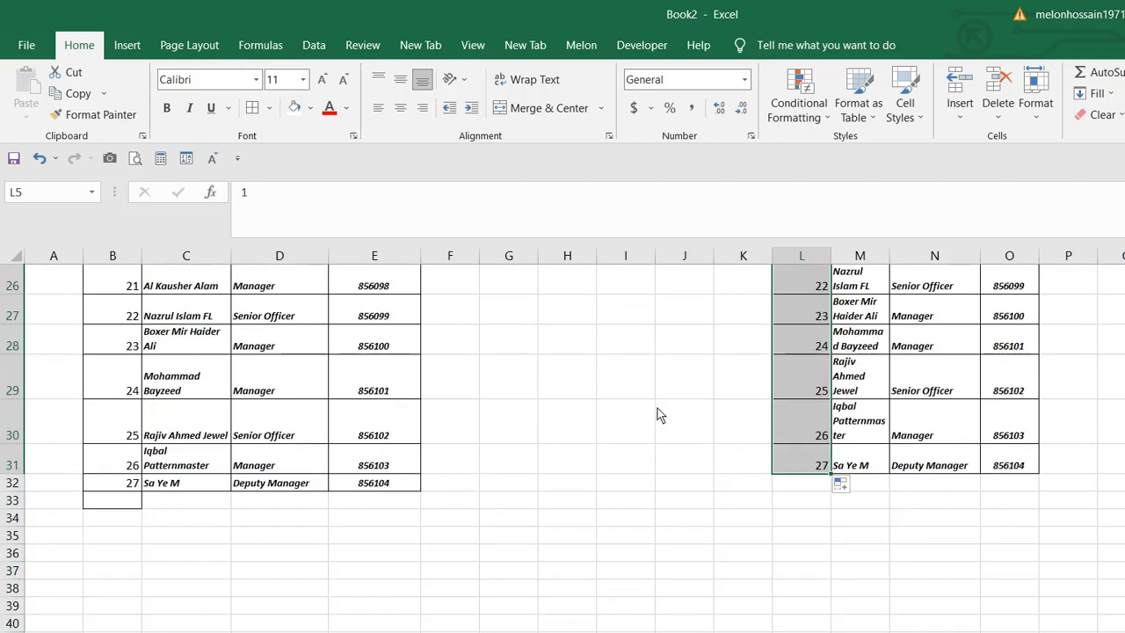
scroll(658, 407, "up", 8)
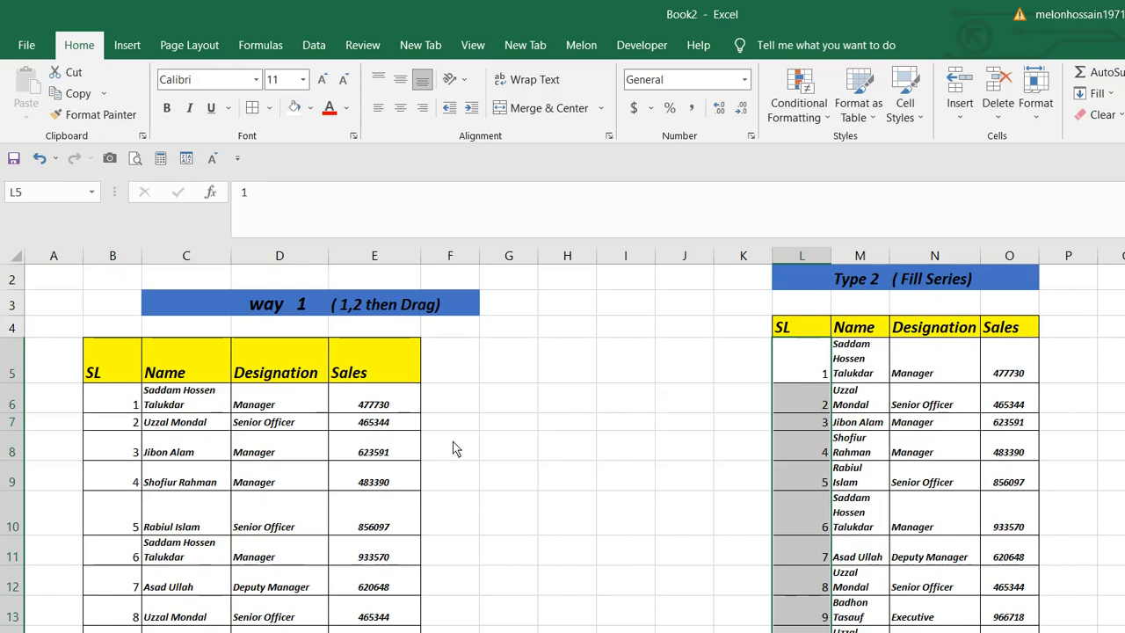
Go to the next worksheet and enter 1 in B4 under the Way 3 (Series) heading.
key("ctrl+Page_Down")
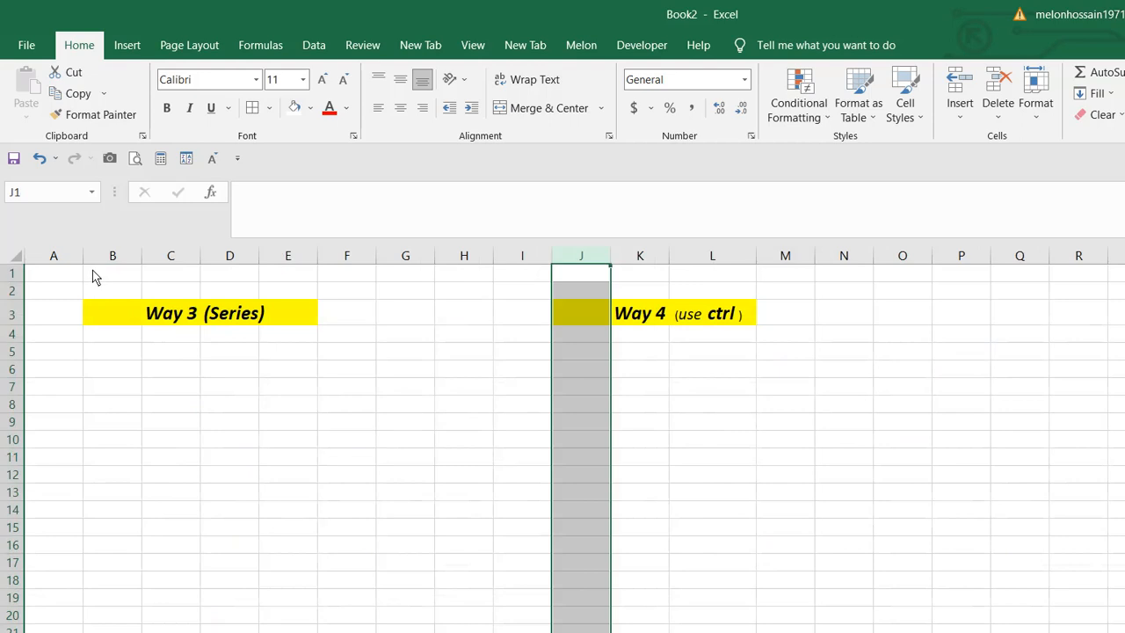
left_click_drag(101, 334, 104, 302)
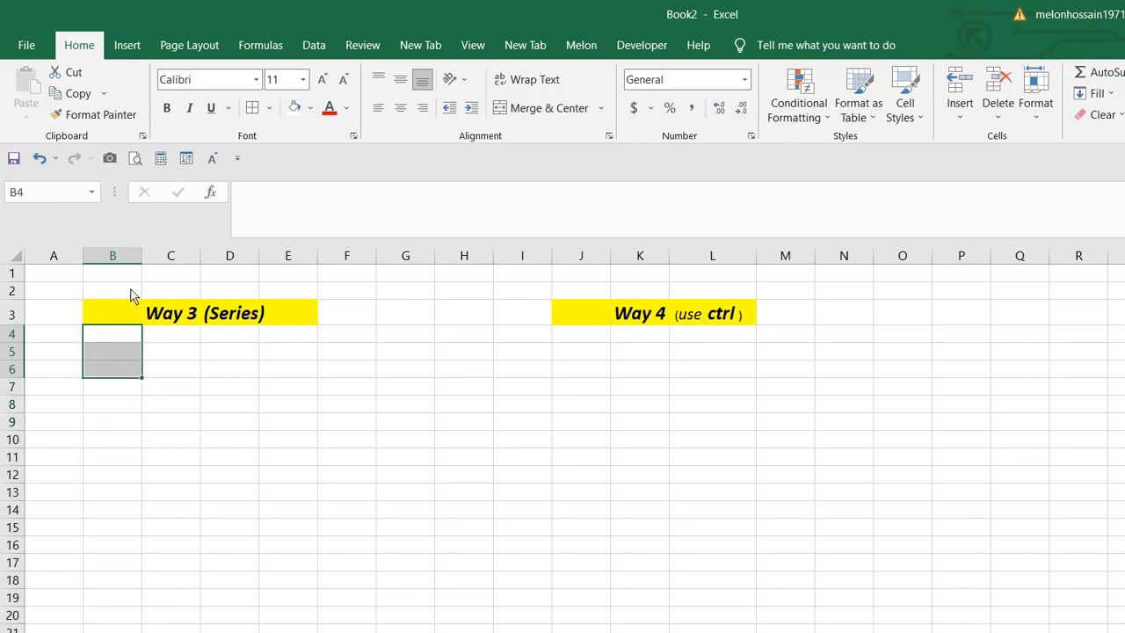
key("Down")
key("Right")
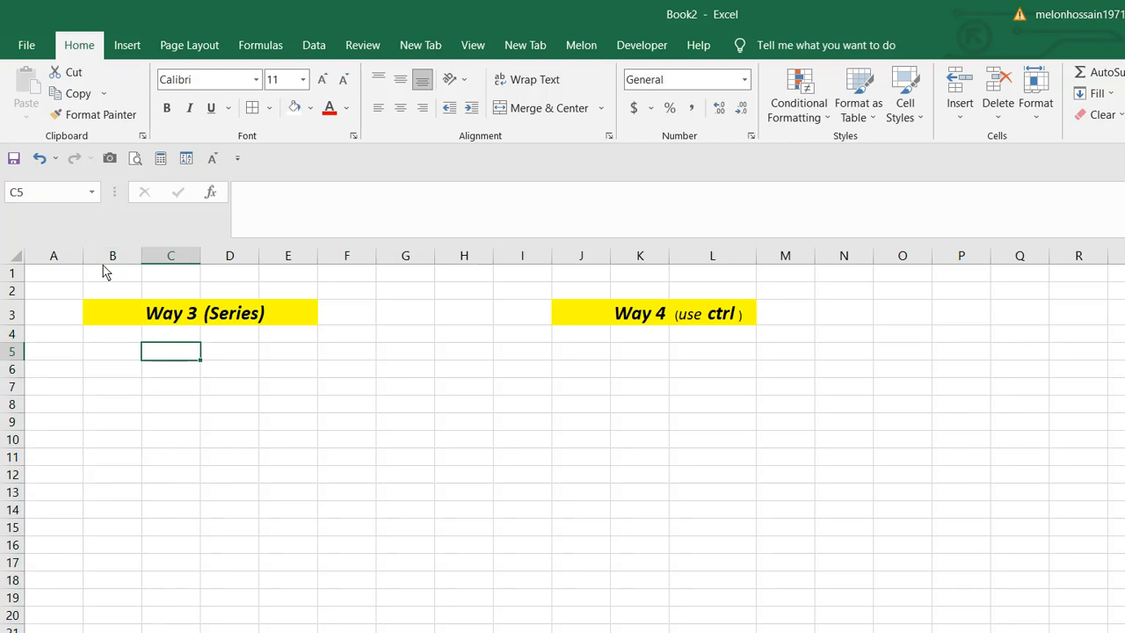
key("Up")
key("Left")
type("1")
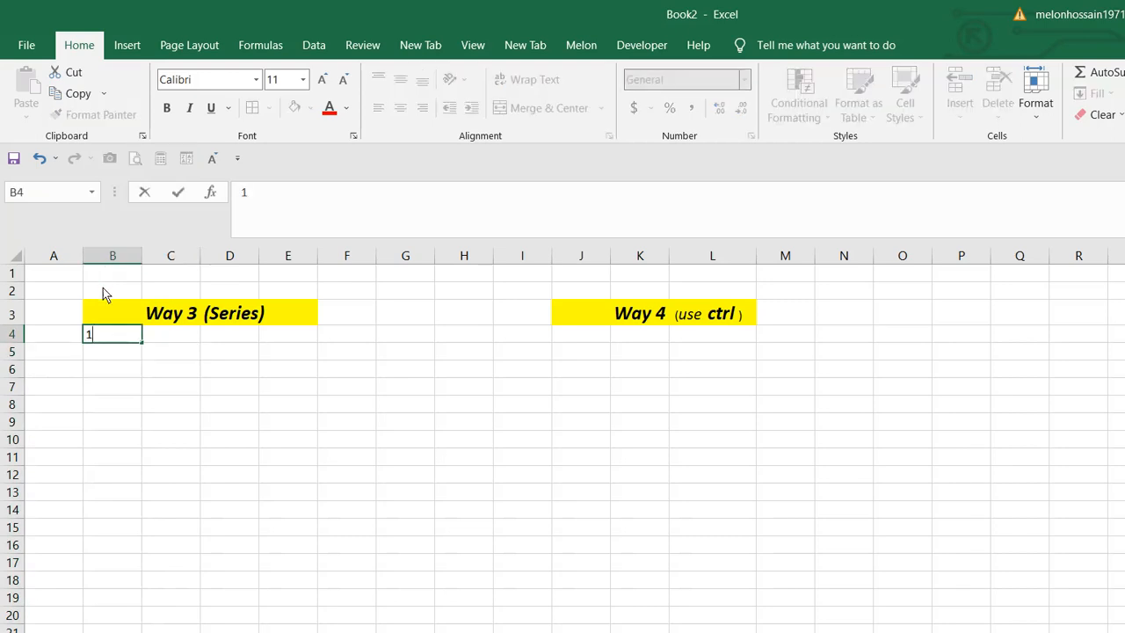
key("Return")
key("Up")
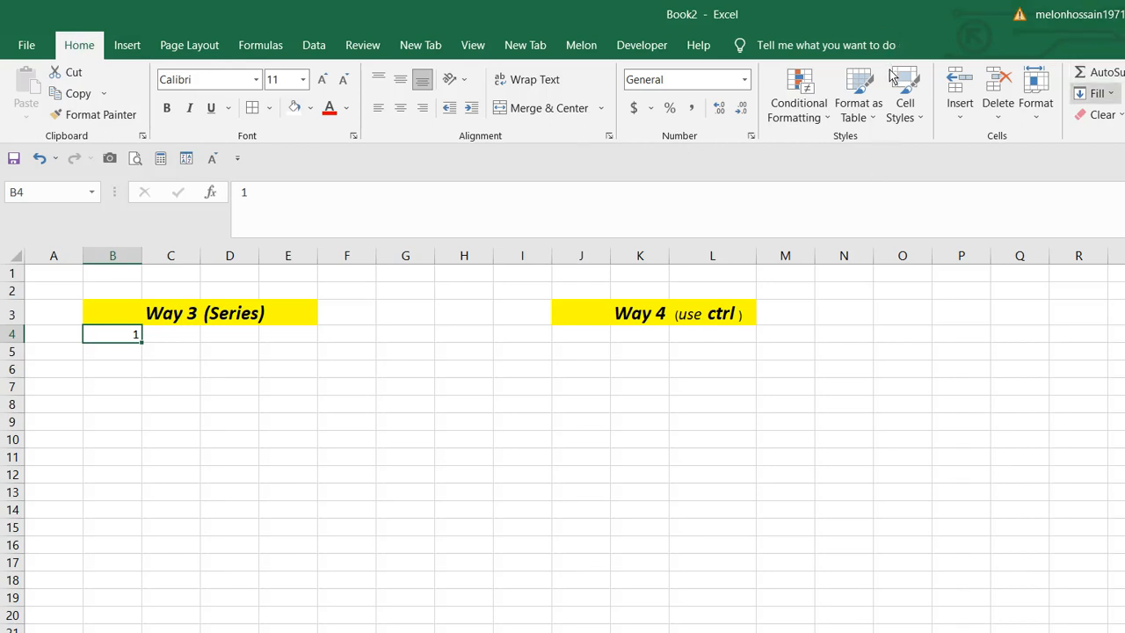
Fill a linear series from B4 down the column with step value 1 and stop value 1000.
left_click(1103, 94)
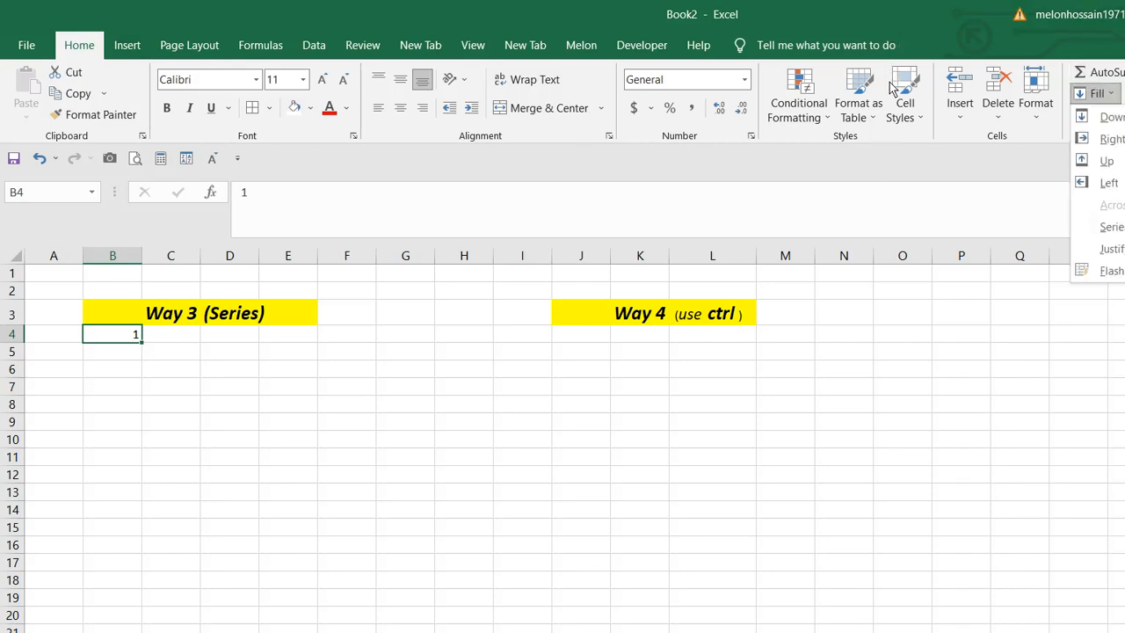
left_click(1112, 226)
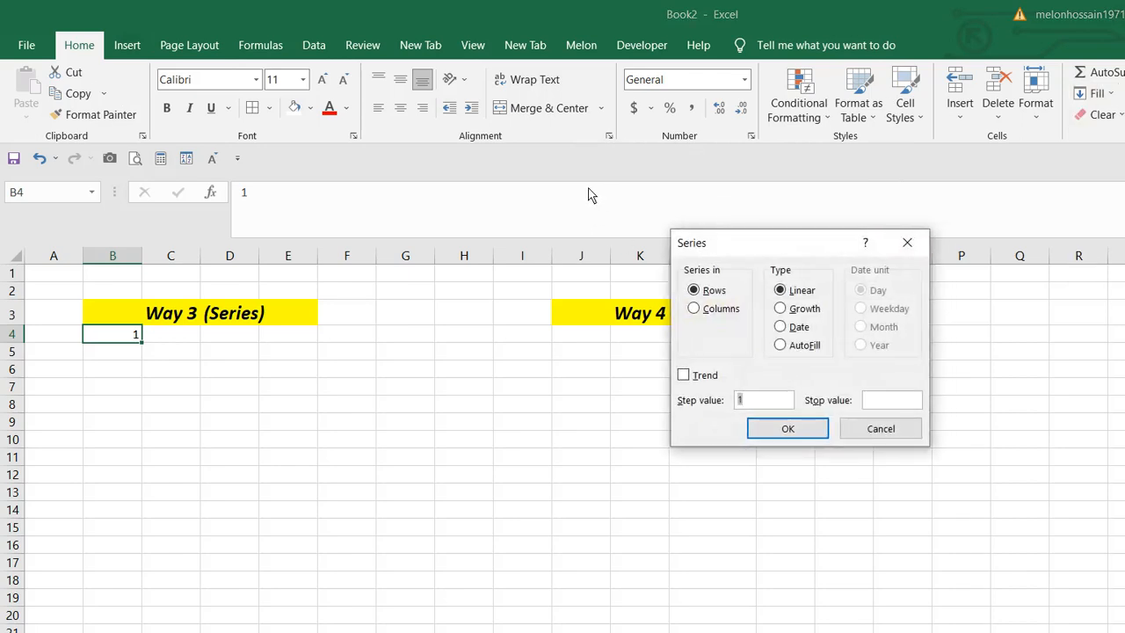
left_click_drag(742, 244, 707, 236)
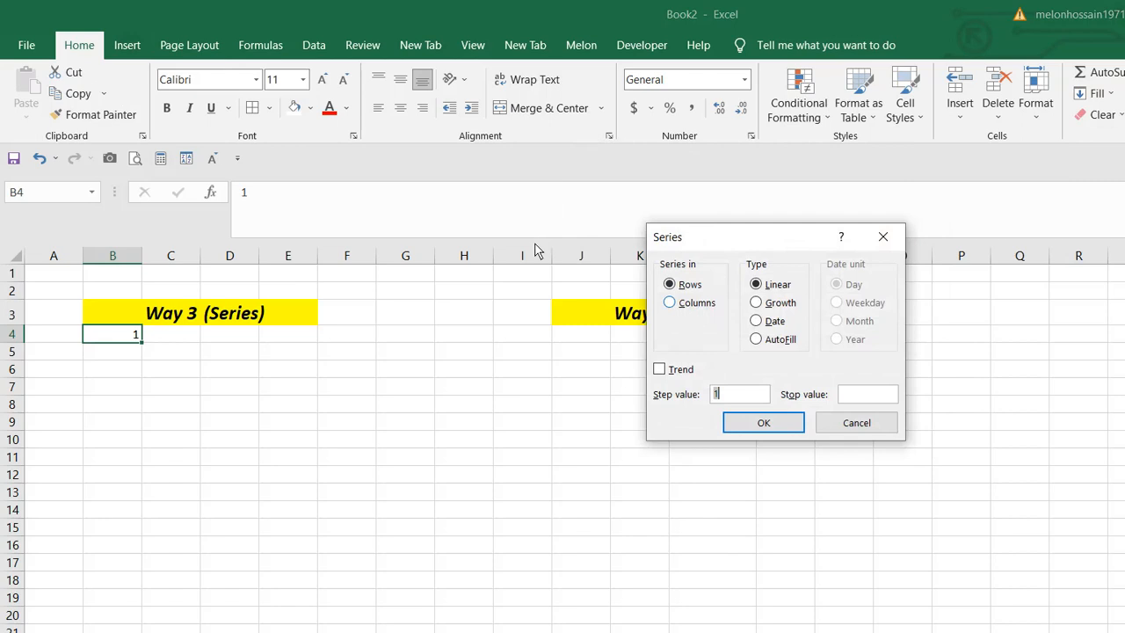
key("alt+c")
key("alt+s")
key("Tab")
type("1000")
key("Tab")
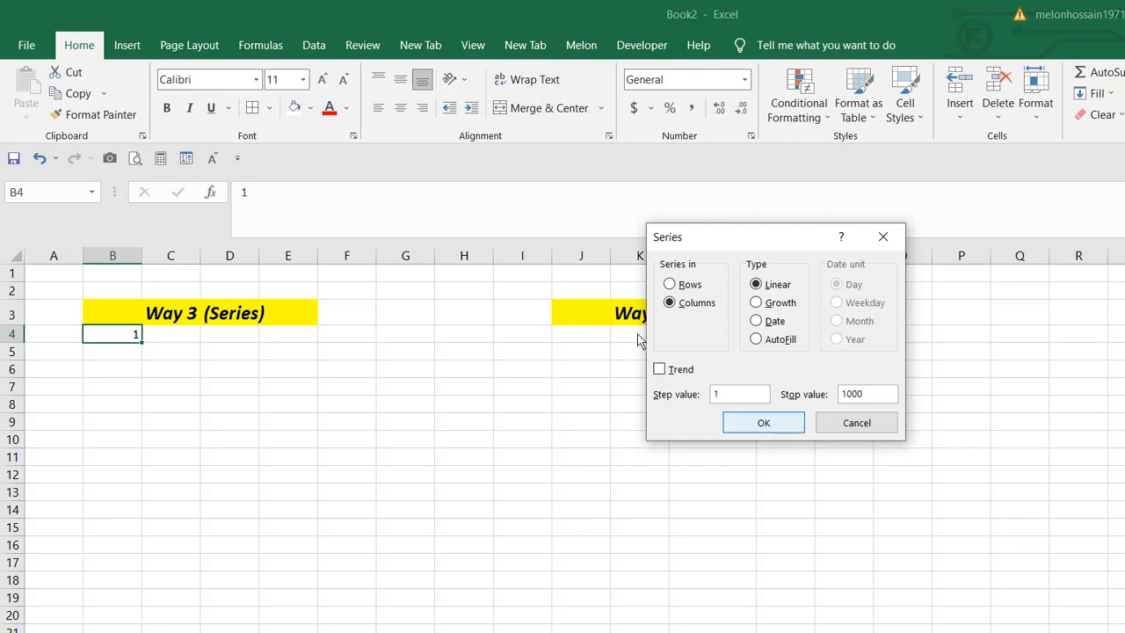
key("Return")
scroll(118, 281, "down", 15)
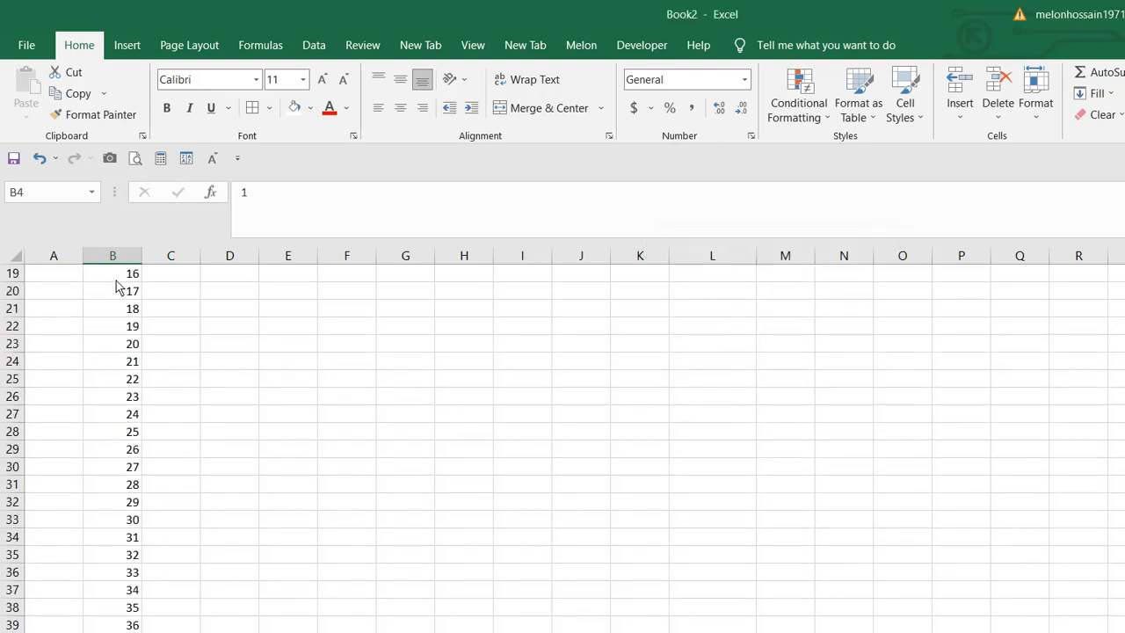
scroll(123, 295, "down", 5)
scroll(130, 290, "up", 20)
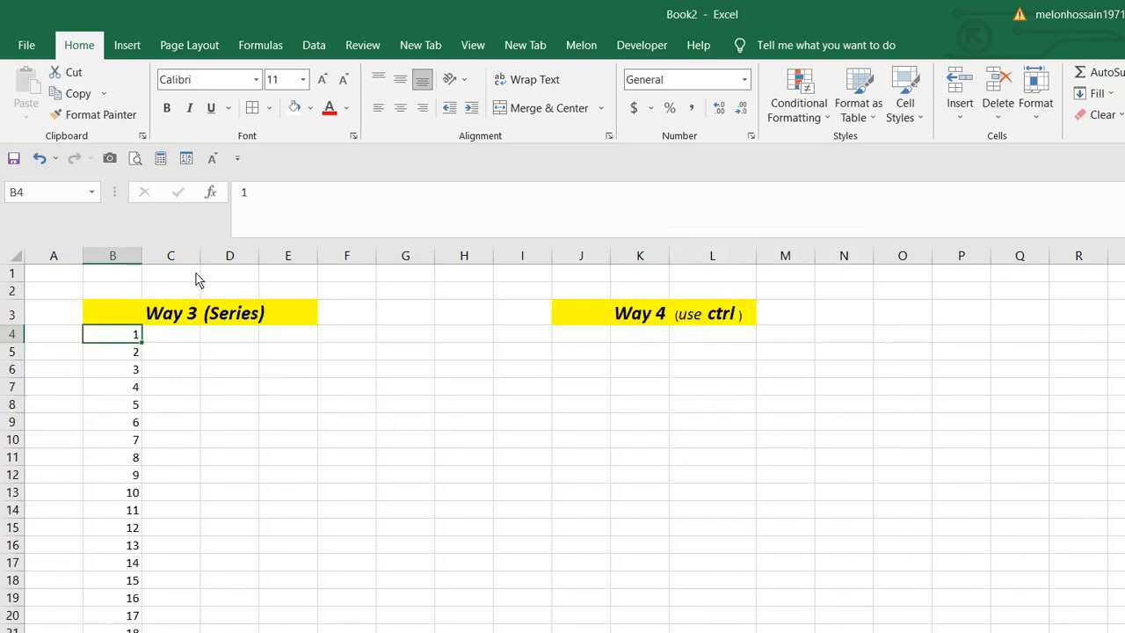
Enter 1 in J4 under the Way 4 heading and extend it down column J as an incrementing series.
left_click(580, 334)
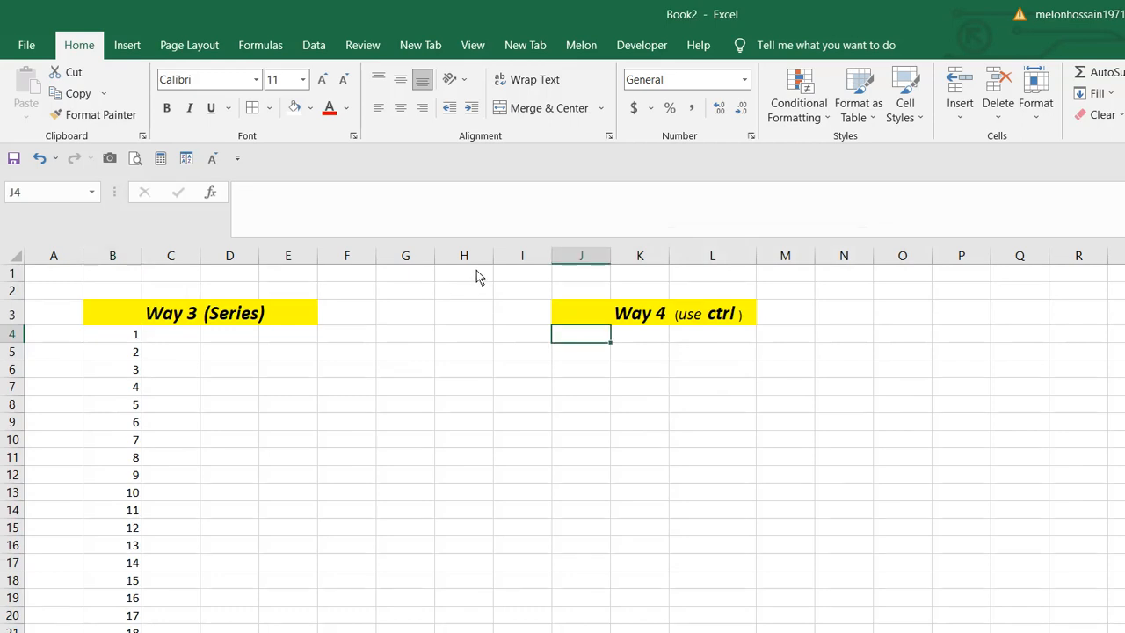
type("1")
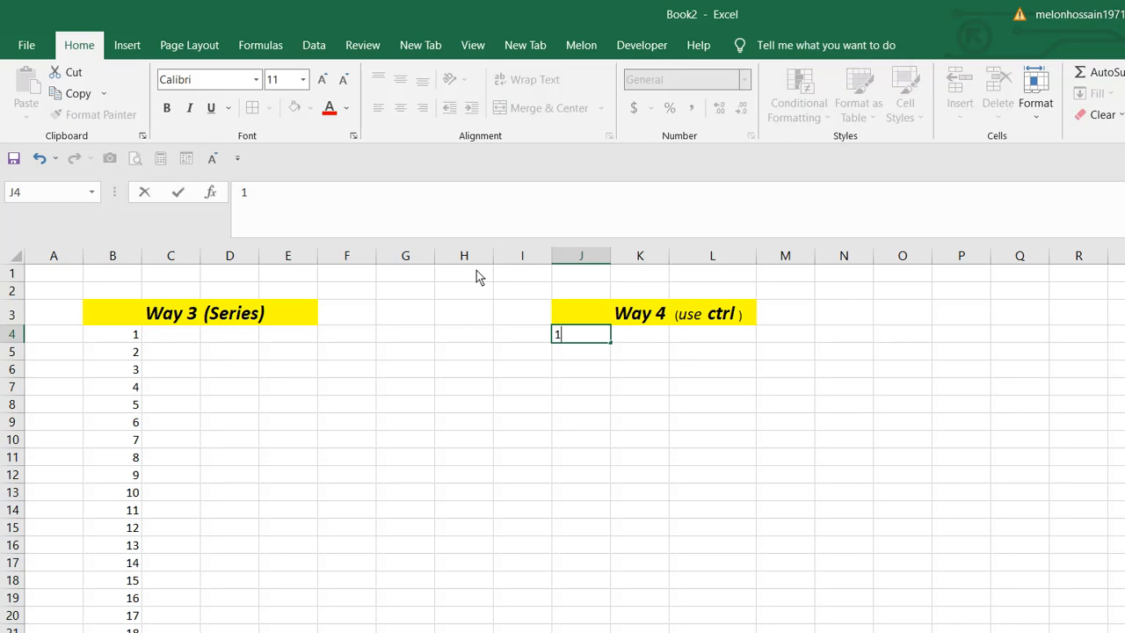
key("ctrl+Return")
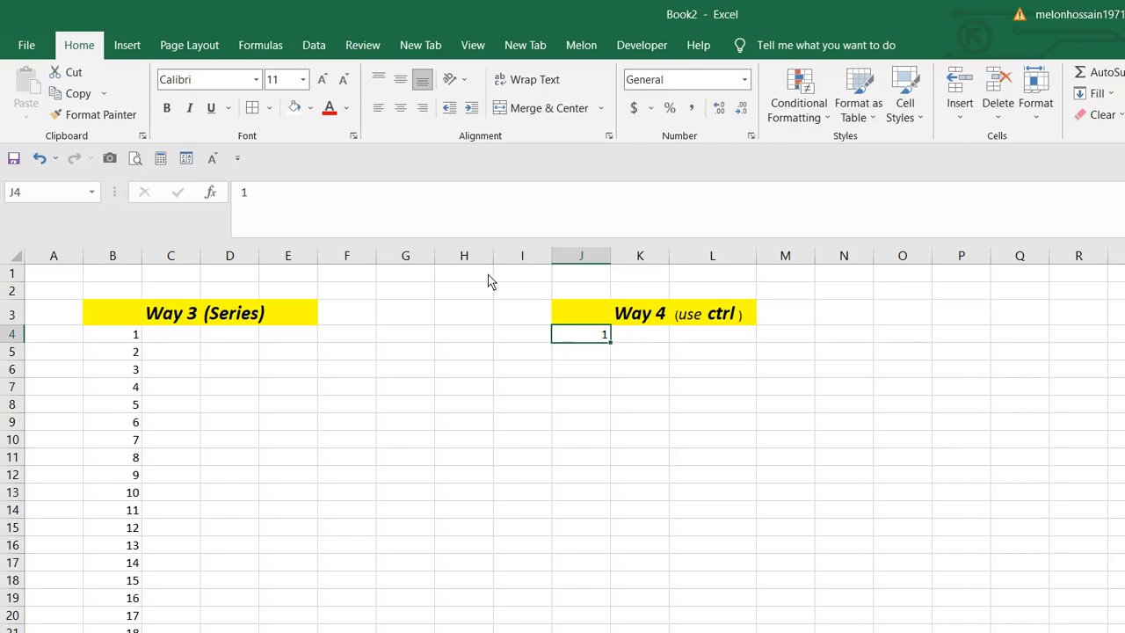
left_click_drag(488, 280, 477, 525)
scroll(489, 480, "up", 9)
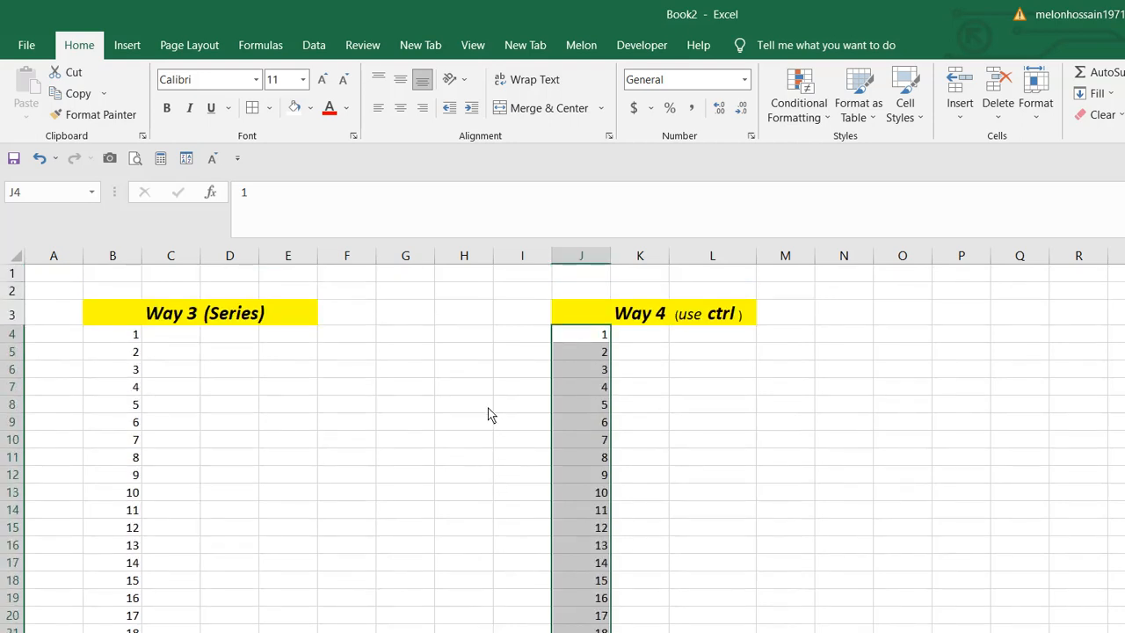
Go to the next worksheet and enter 1 in C7 and 2 in C8 of the Way 5 table's SL column.
key("ctrl+Page_Down")
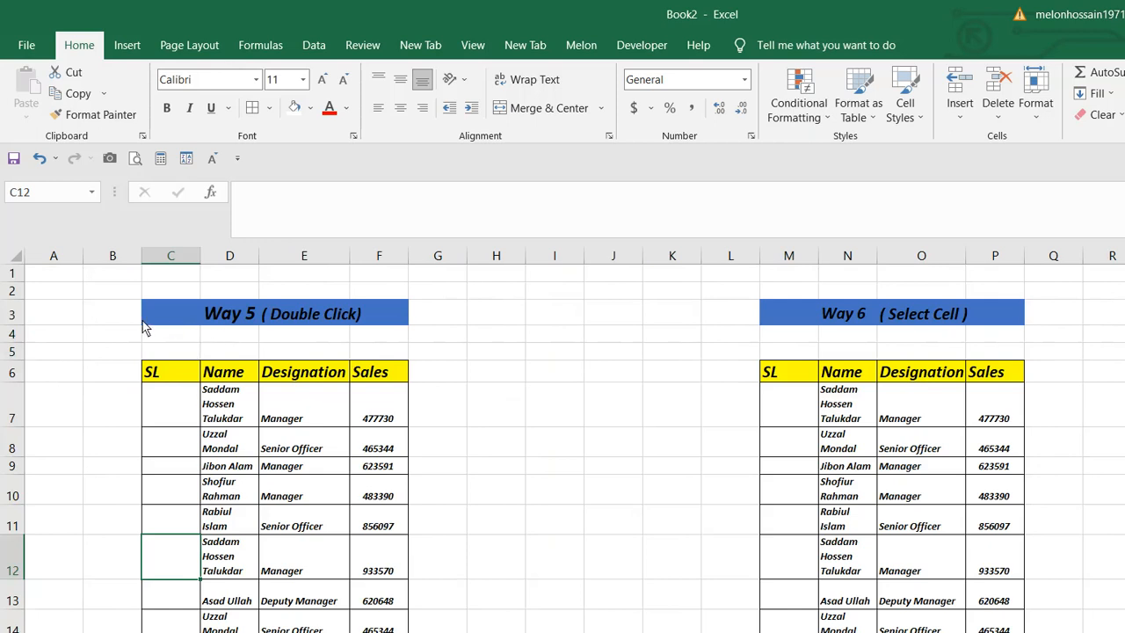
key("Up")
key("Up")
key("Up")
key("Up")
key("Up")
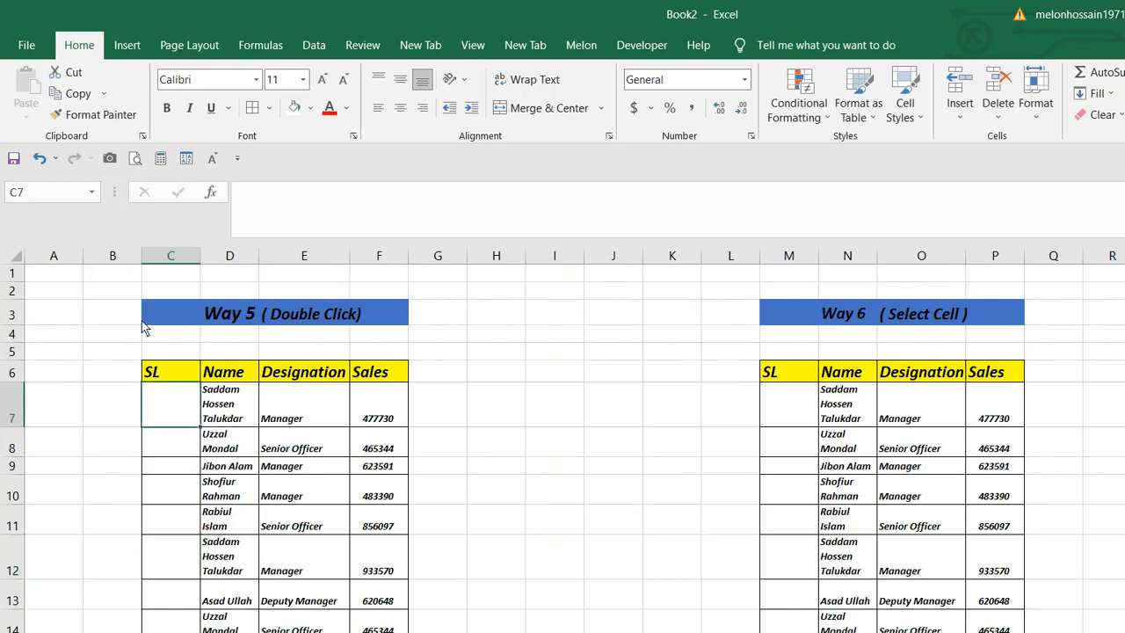
type("1")
key("Return")
type("2")
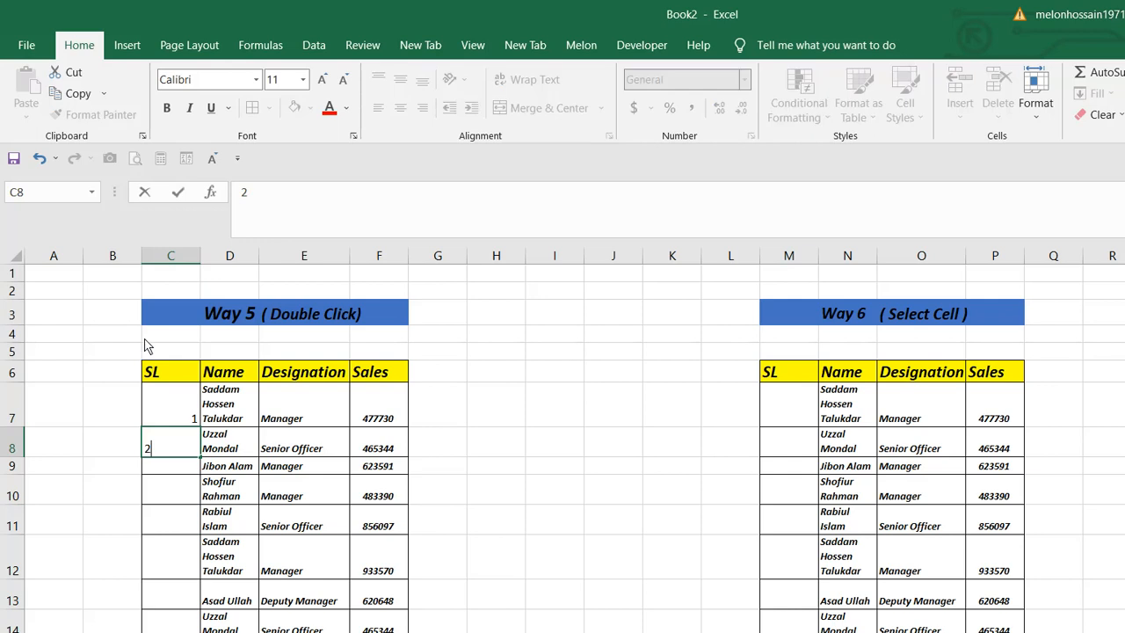
Auto-fill the serial numbers from C7:C8 down the rest of the Way 5 table.
key("Up")
key("shift+Down")
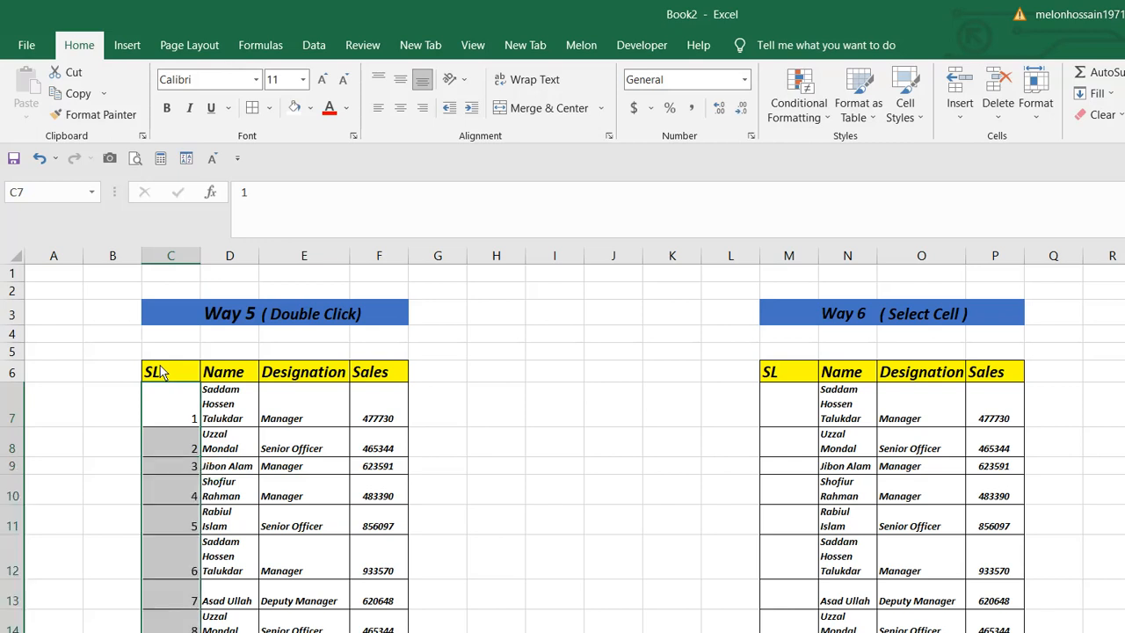
scroll(160, 372, "down", 12)
scroll(160, 372, "up", 7)
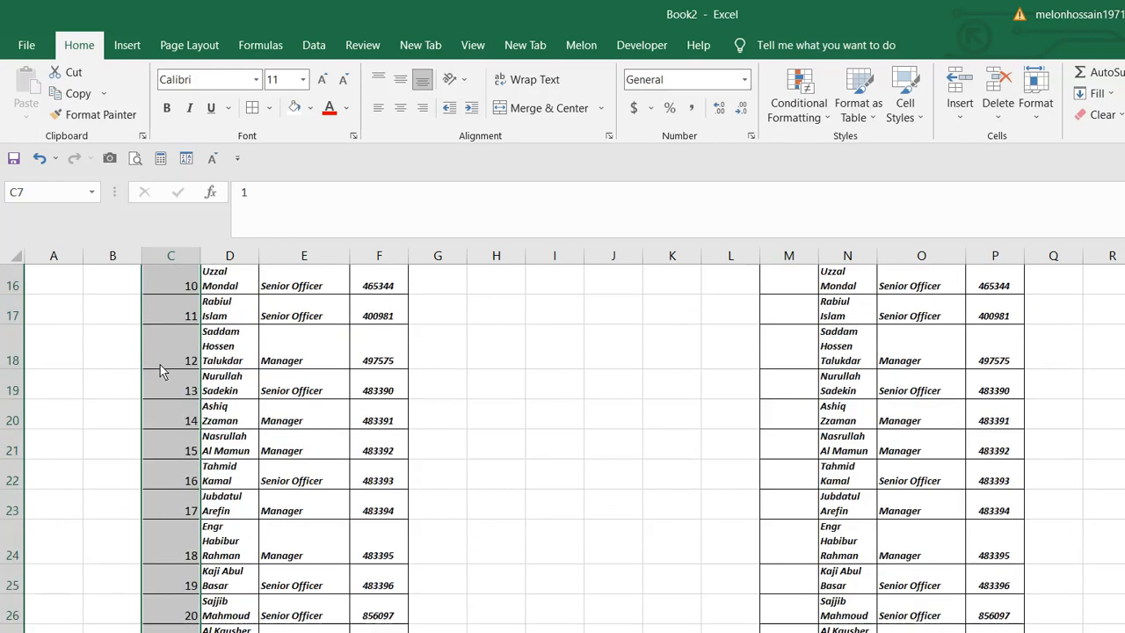
scroll(160, 372, "up", 5)
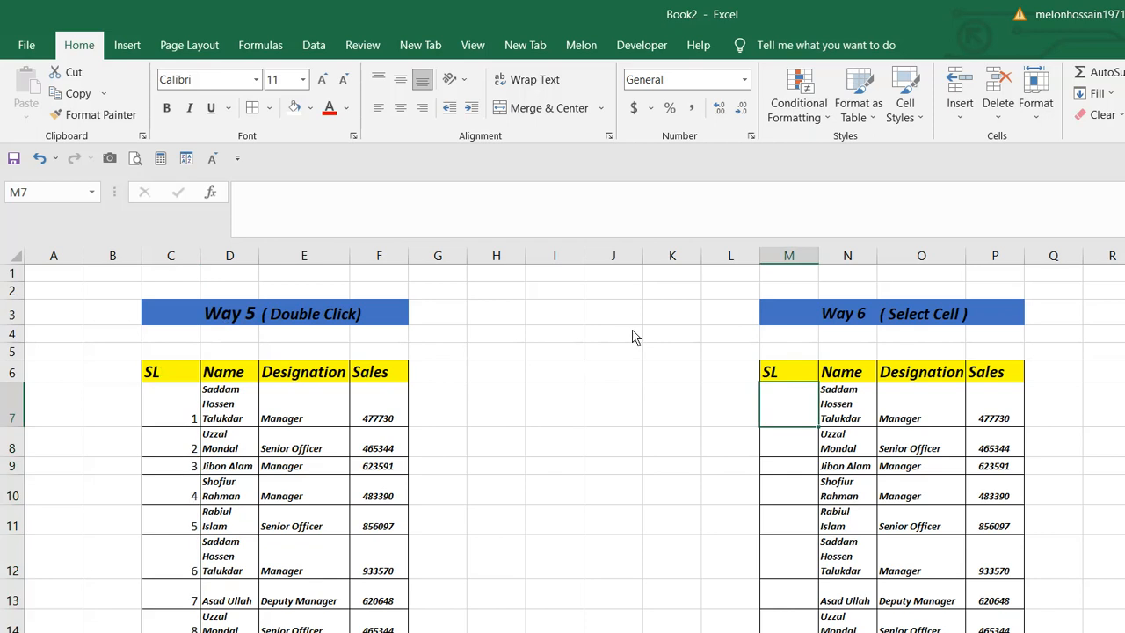
Enter 1 in M7 and the formula =M7+1 in M8 of the Way 6 table's SL column.
type("1")
key("Return")
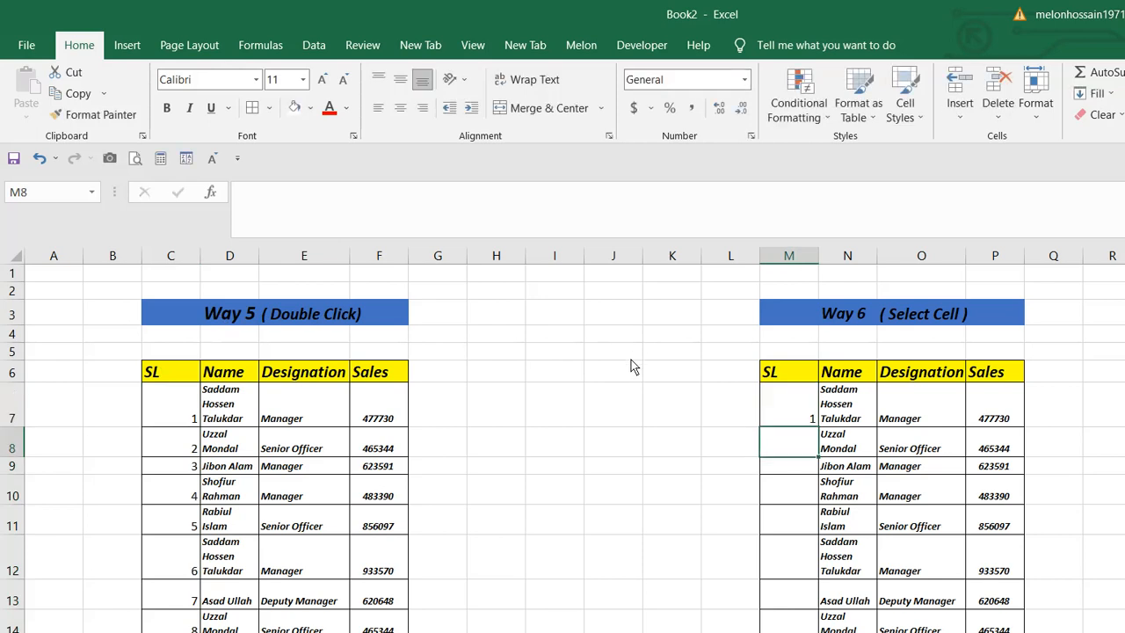
type("=")
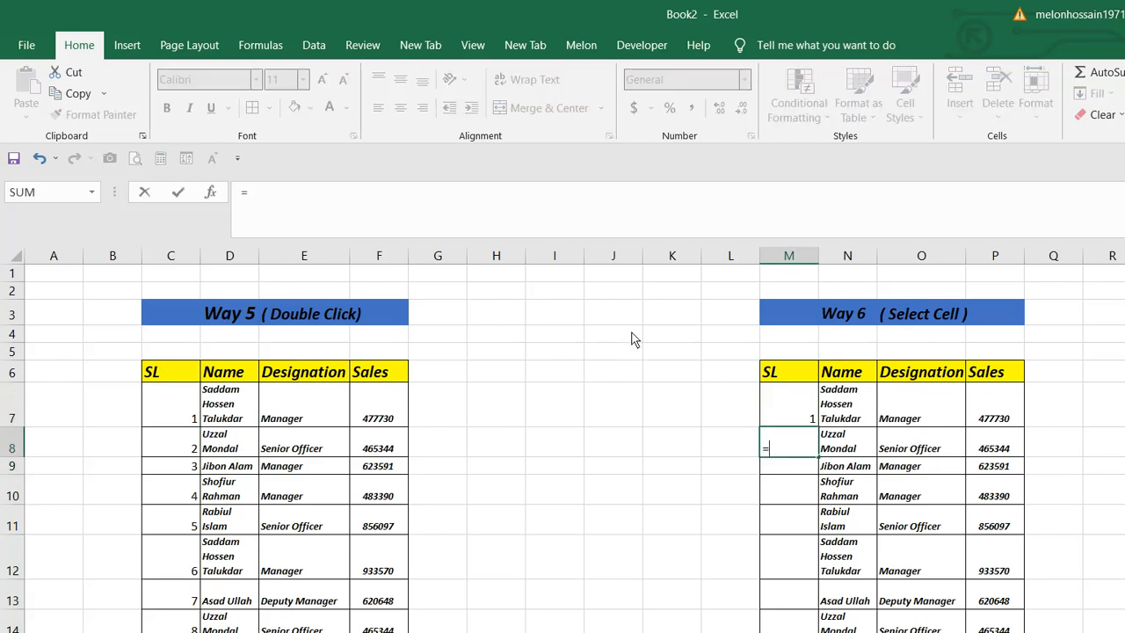
key("Up")
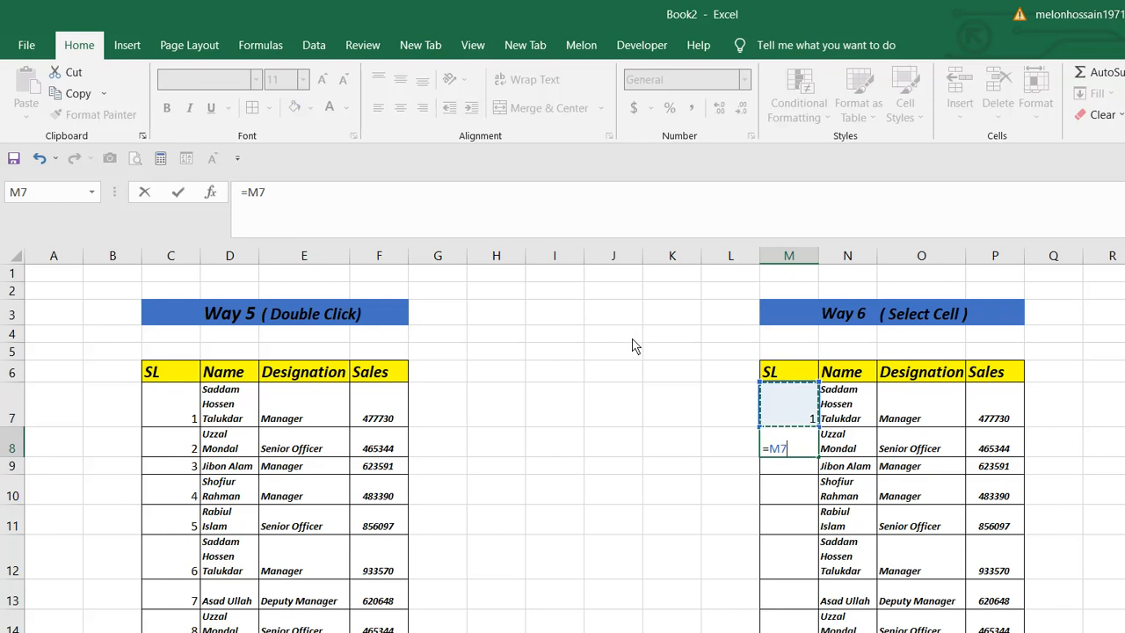
type("+1")
key("Return")
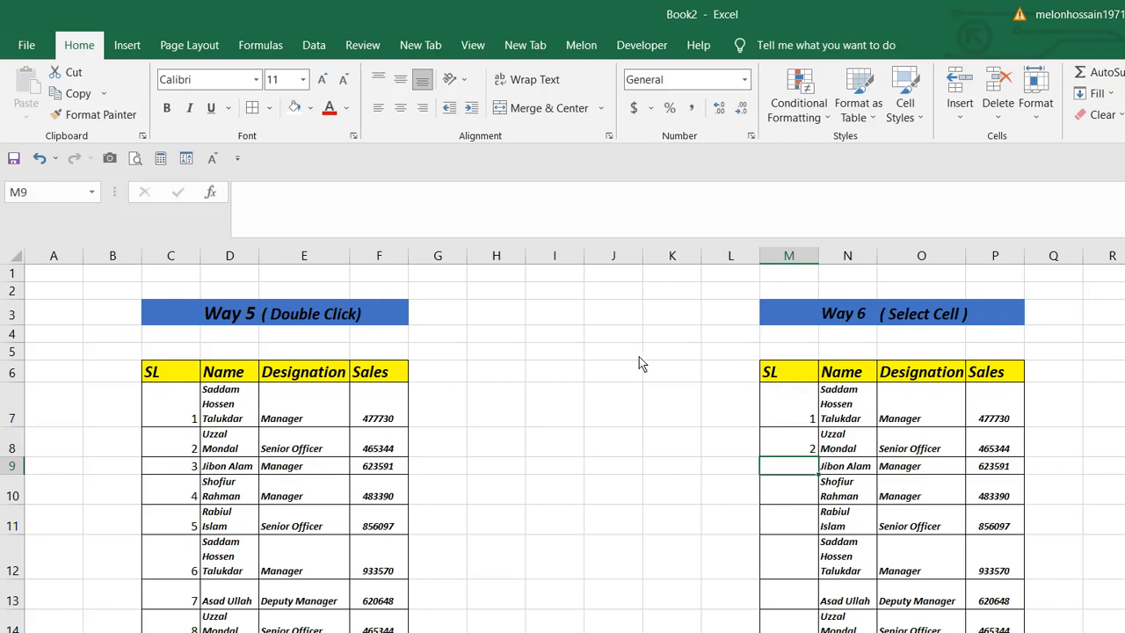
Fill the M8 formula down the remaining SL cells of the Way 6 table.
key("Up")
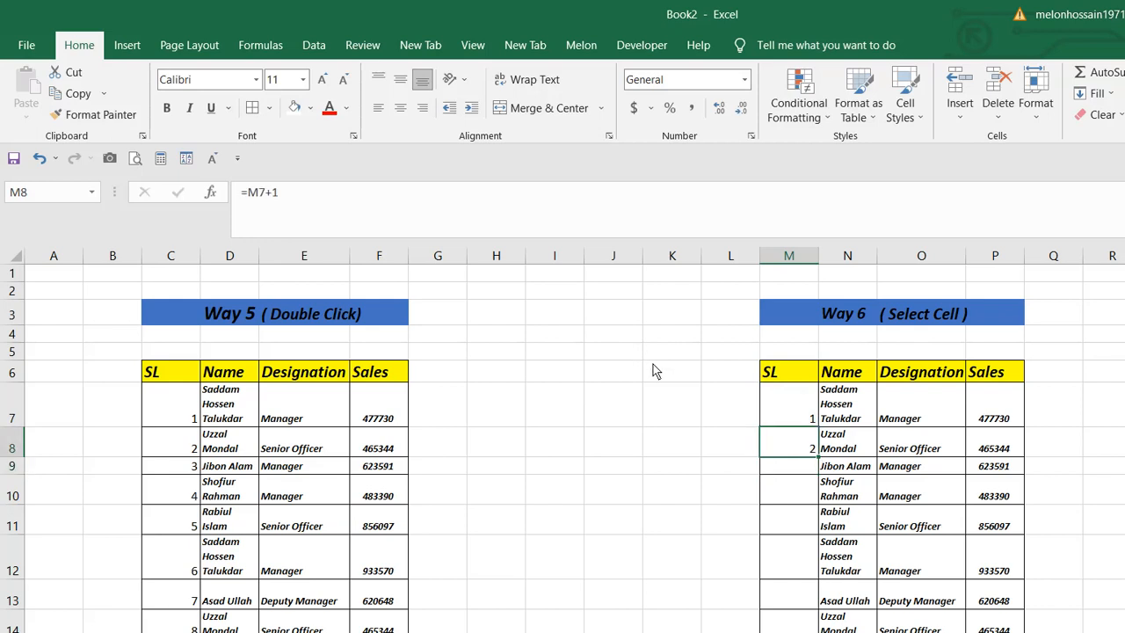
key("shift+Down")
key("shift+Down")
key("shift+Down")
key("shift+Down")
key("shift+Down")
key("shift+Down")
key("shift+Down")
key("shift+Down")
key("shift+Down")
key("shift+Down")
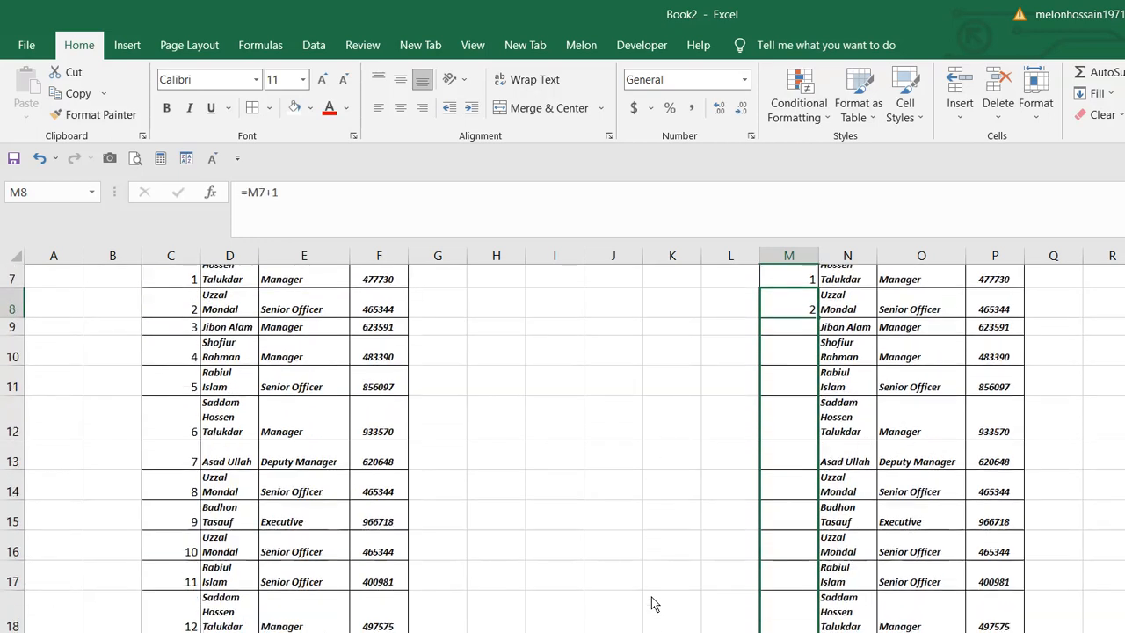
key("shift+Down")
key("shift+Down")
key("shift+Down")
key("shift+Down")
key("shift+Down")
key("shift+Down")
key("shift+Down")
key("shift+Down")
key("shift+Down")
key("shift+Down")
key("shift+Down")
key("shift+Down")
key("shift+Down")
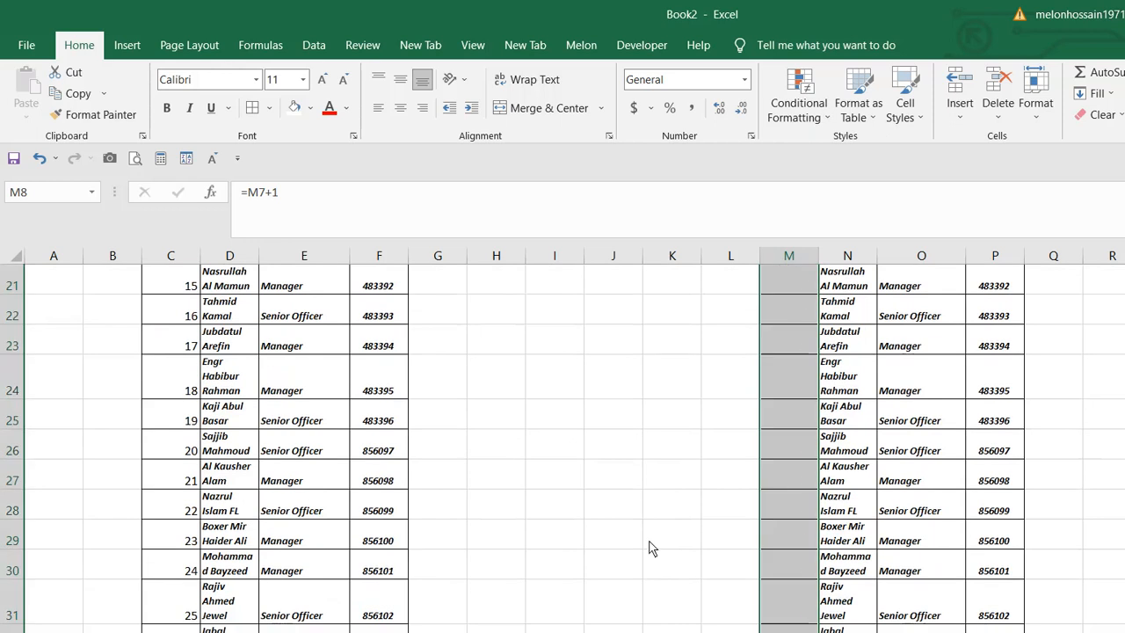
key("ctrl+d")
scroll(647, 518, "up", 7)
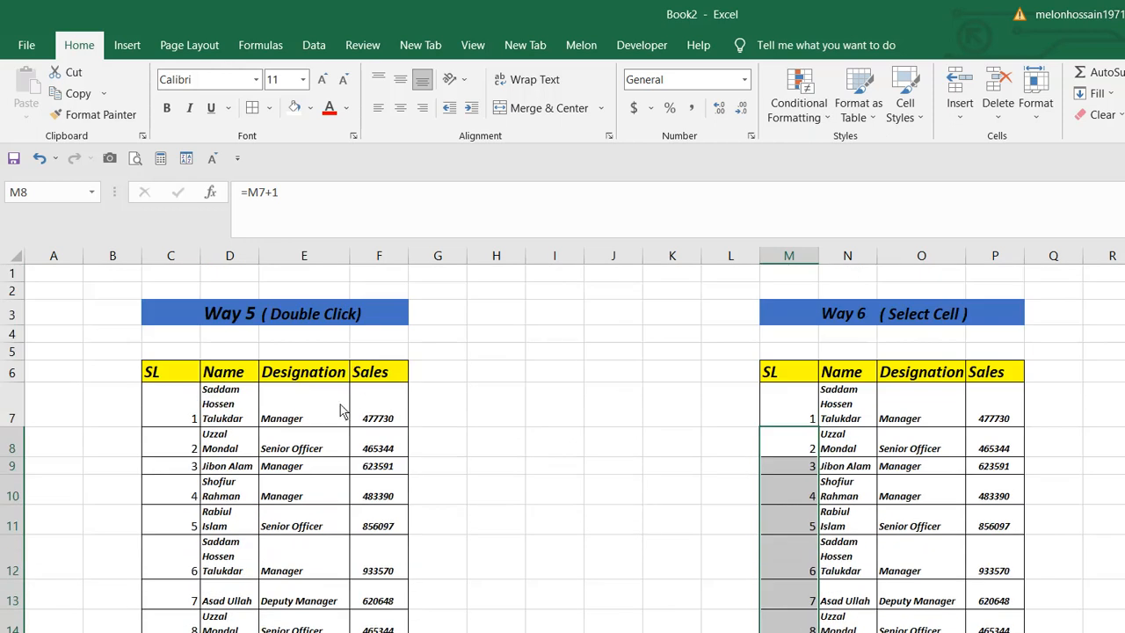
Review the completed SL columns of the Way 1 and Type 2 tables, and return to the Way 5 and Way 6 worksheet.
left_click(86, 579)
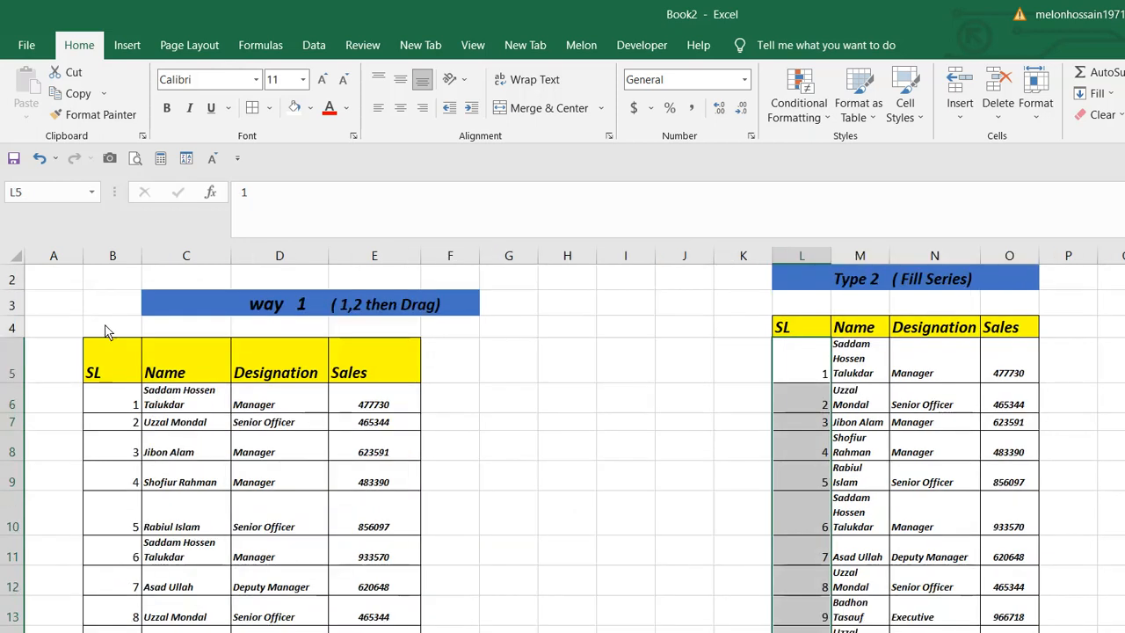
left_click(111, 398)
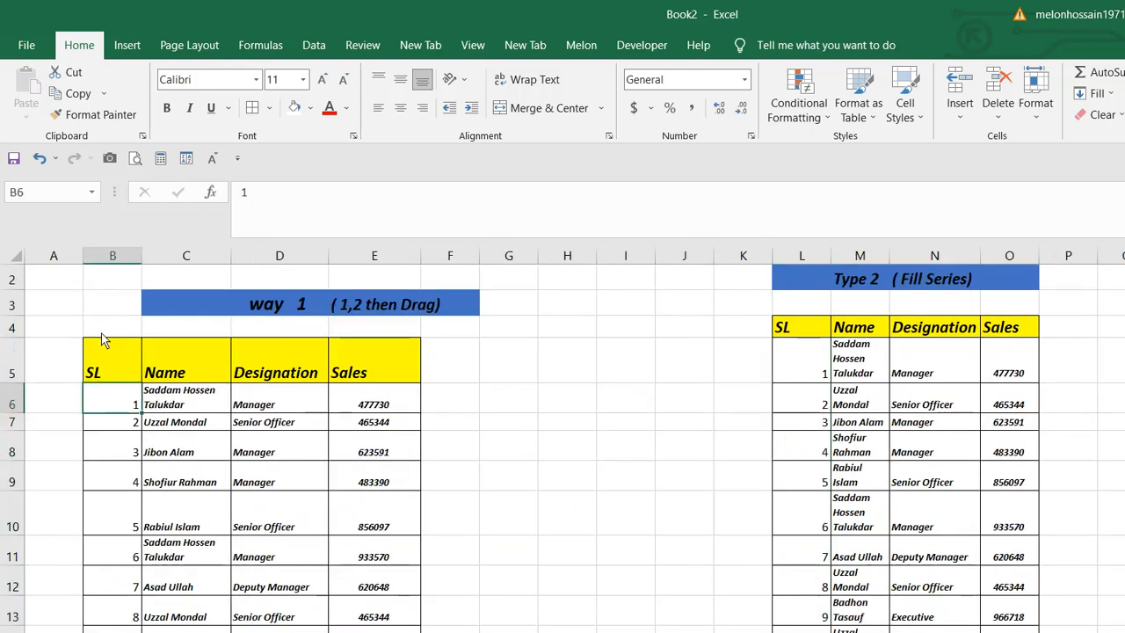
key("Down")
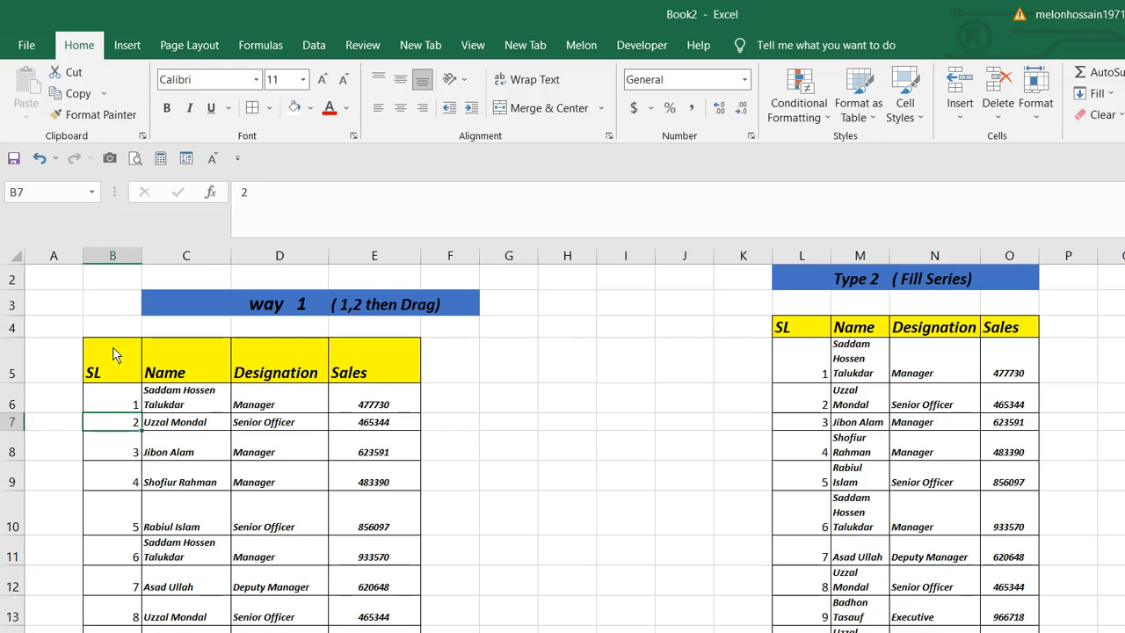
left_click(801, 360)
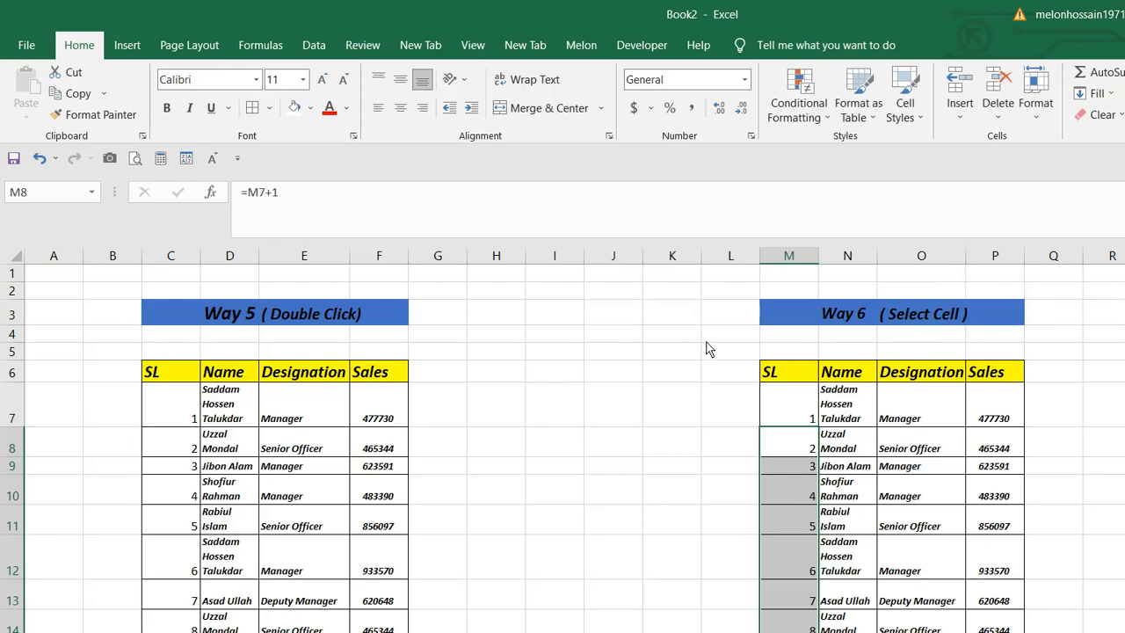
scroll(628, 315, "down", 2)
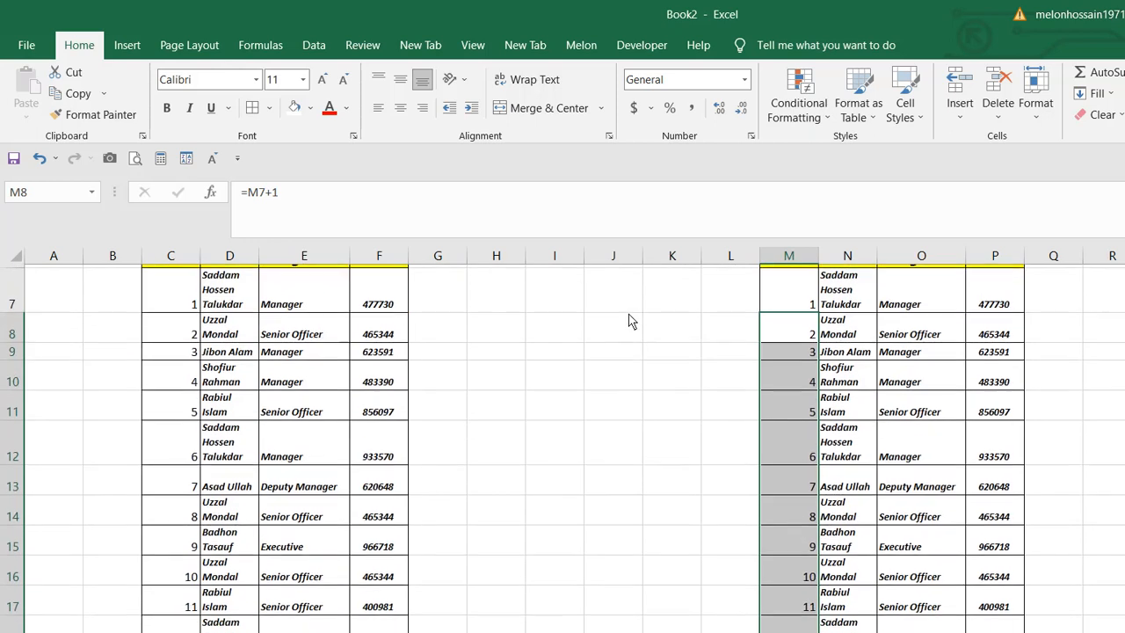